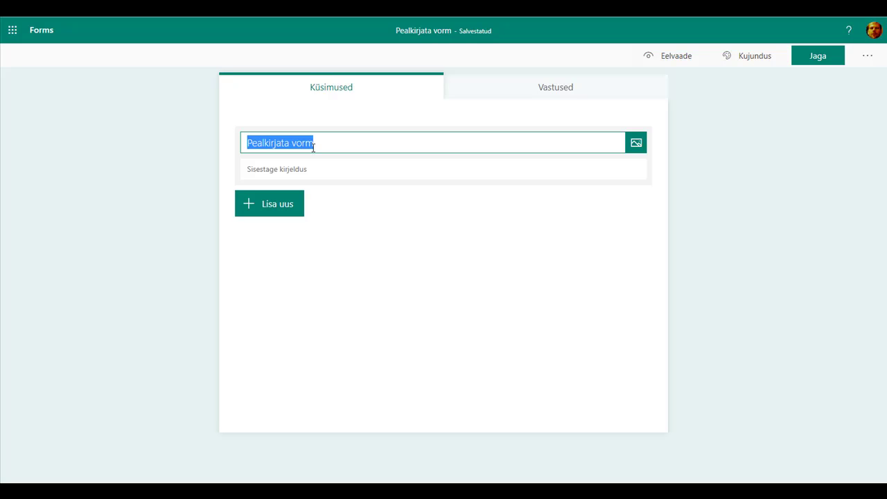
Title the form "Formsi test" and leave its description empty
text(Formi)
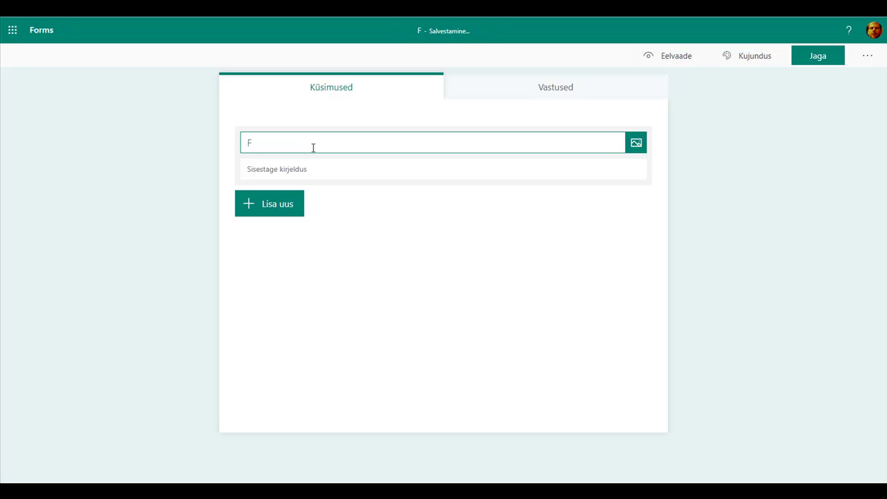
key(BackSpace)
text(si test)
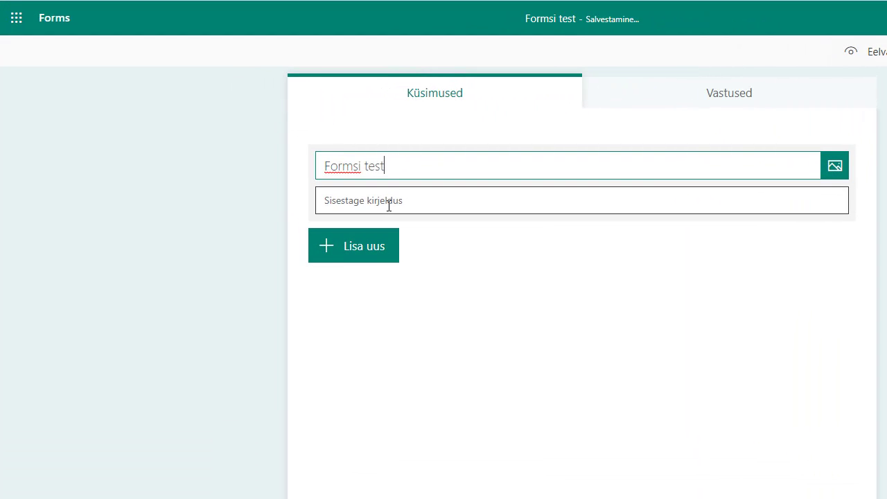
click(376, 200)
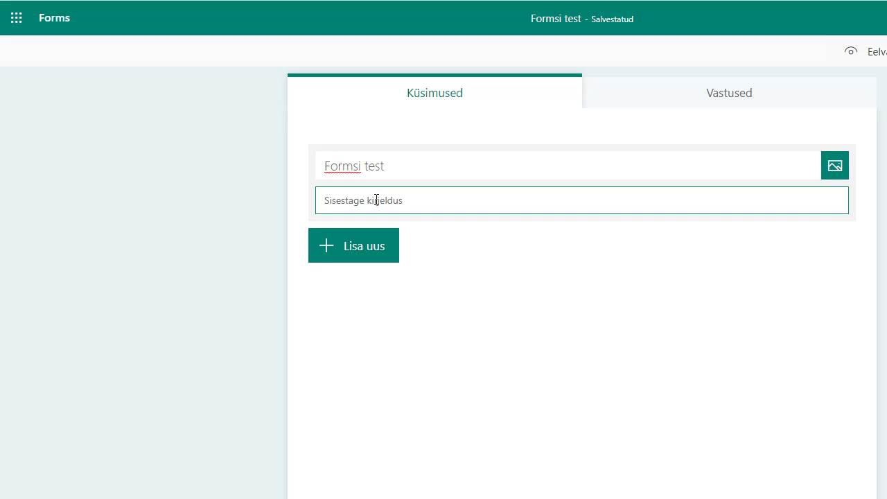
Add a choice question (Valik) with the text "Mis keeles soovite vastata"
click(352, 251)
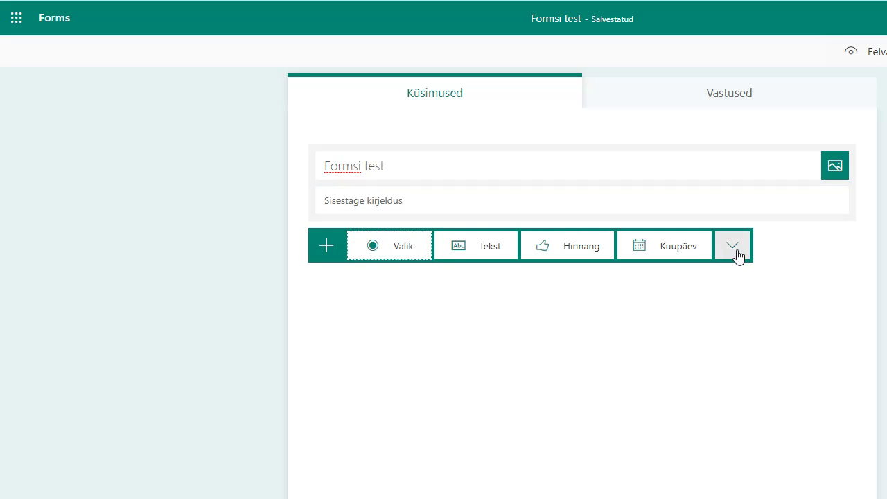
click(398, 246)
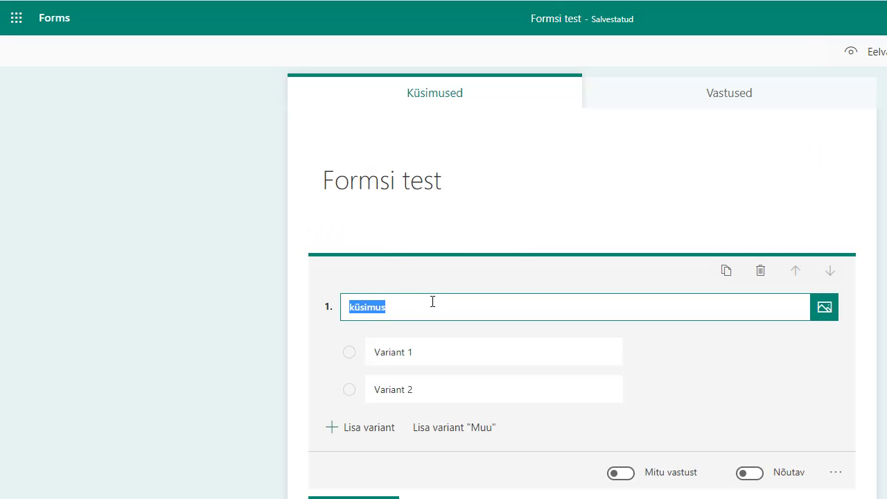
text(Mis keeles)
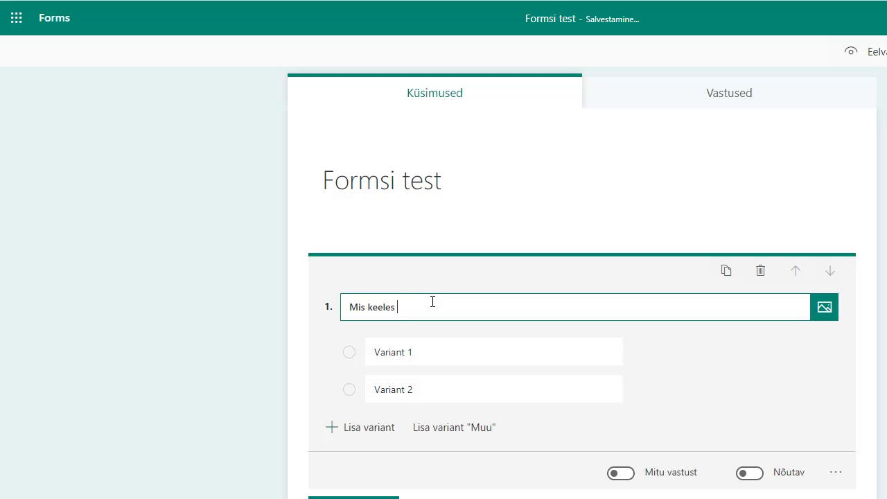
text( soovite vastata)
Enter "eesti keeles" and "vene keeles" as the question's answer options and make the question required
click(407, 352)
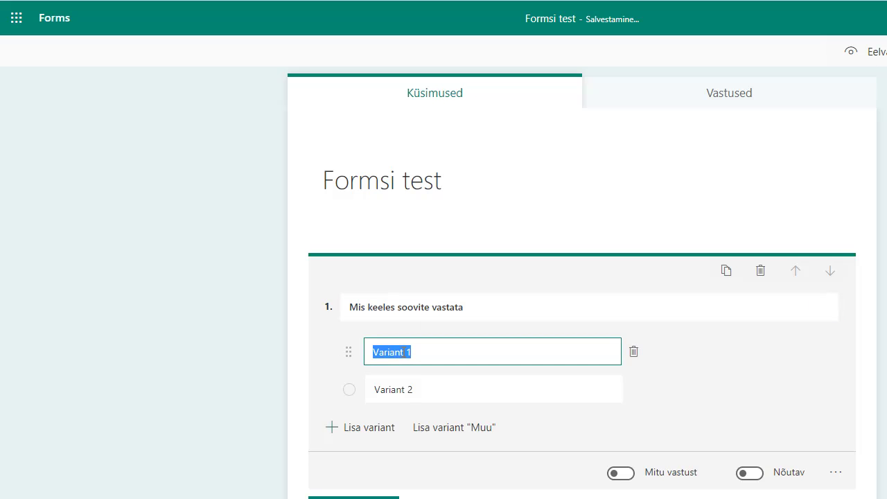
text(eesti k)
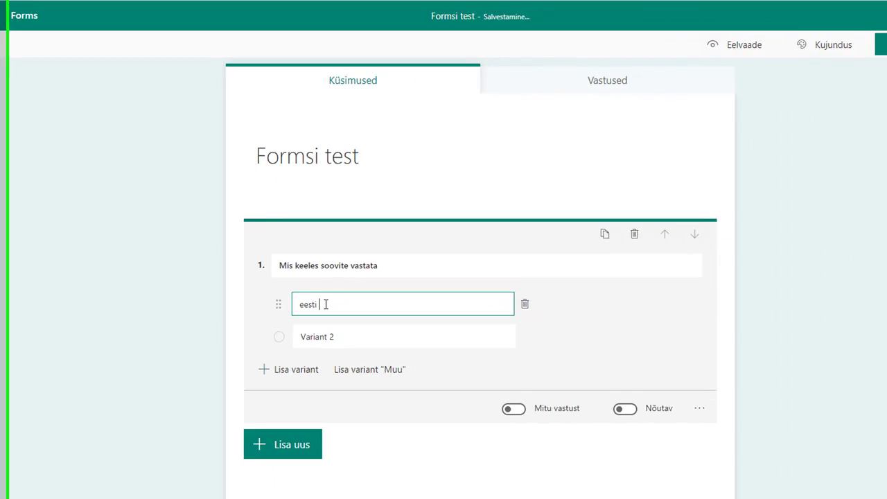
text(eeles)
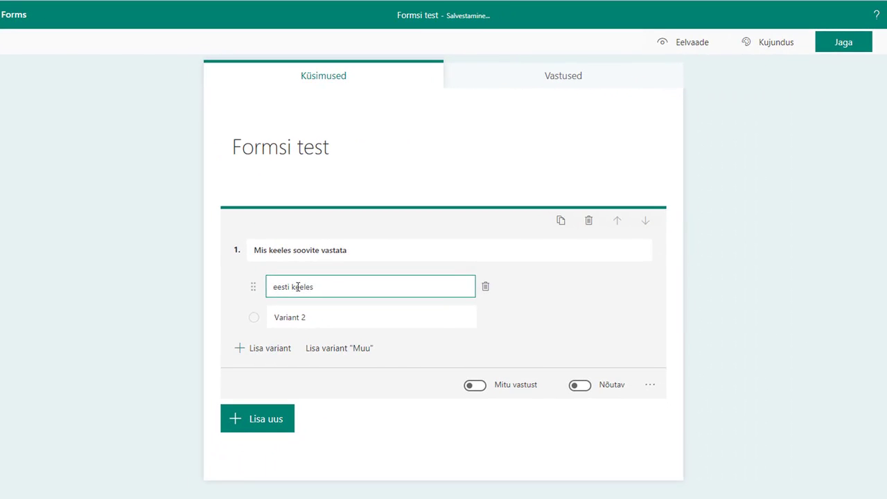
click(335, 321)
text(vene keeles)
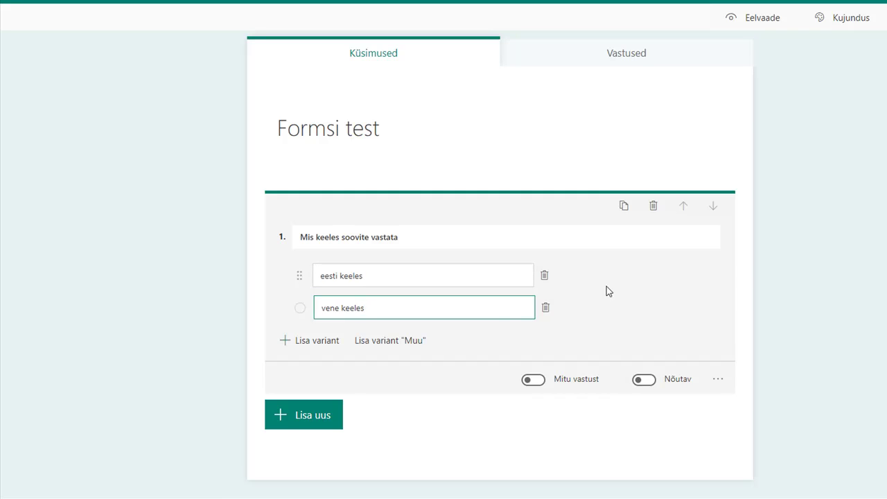
click(645, 381)
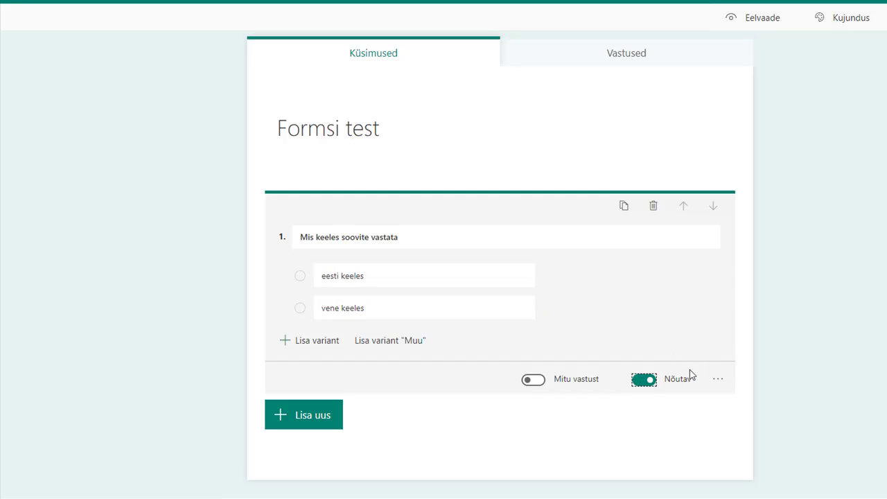
Open the language question's branching options, check the destinations offered for "vene keeles", and return to the form's questions
click(718, 380)
click(718, 380)
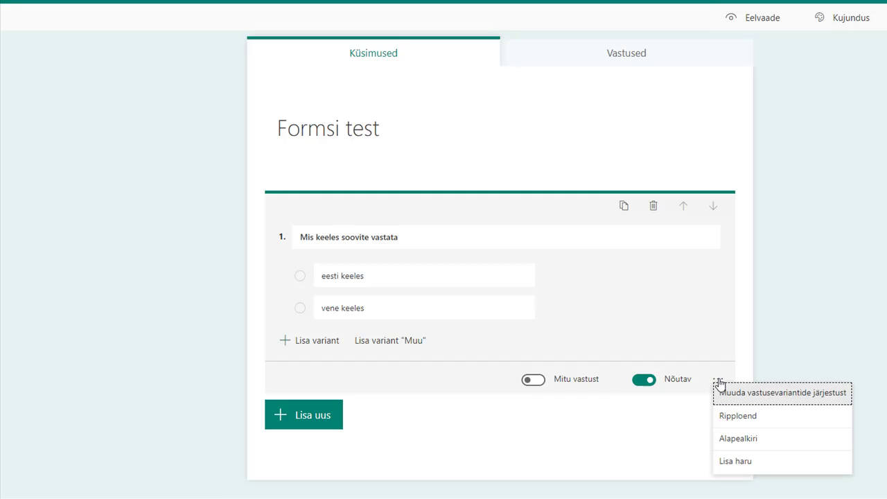
click(732, 462)
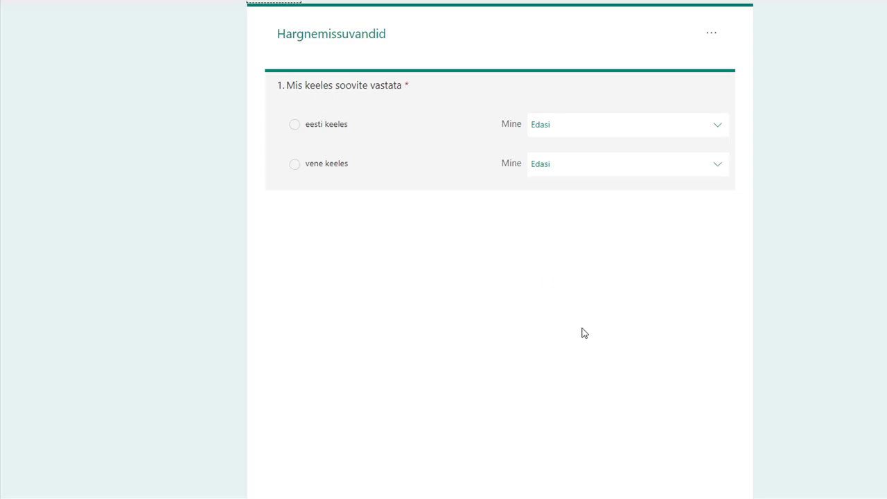
click(582, 167)
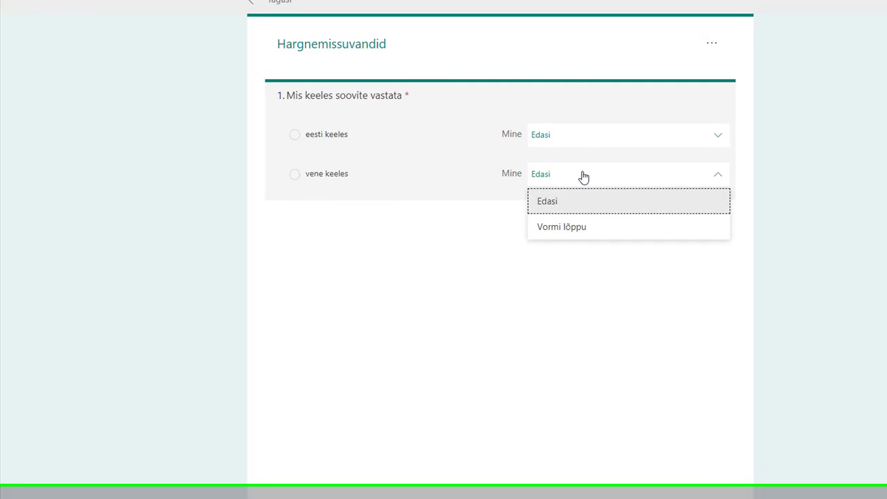
click(412, 282)
click(250, 18)
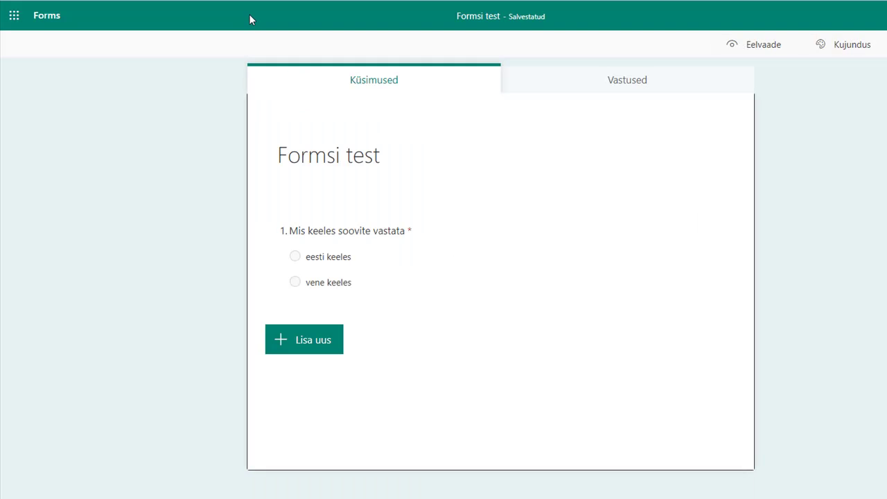
Add a new section (Jaotis) after the language question and title it "Vene keeles"
click(331, 341)
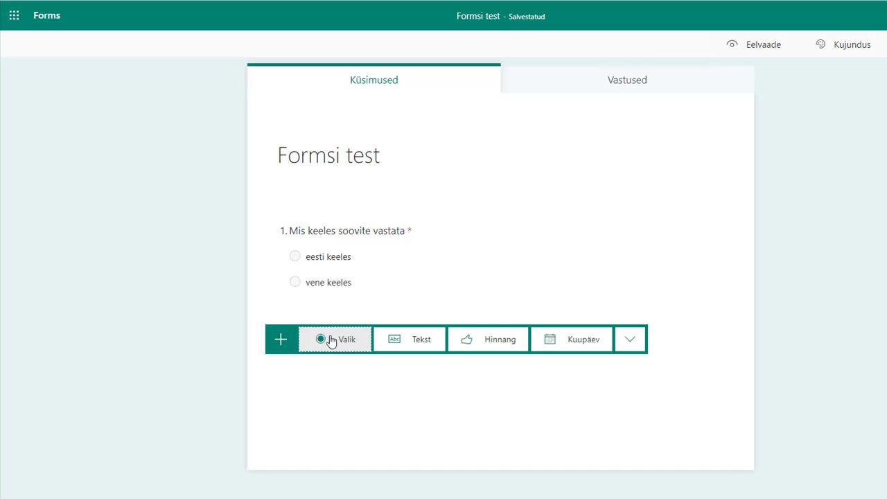
click(632, 341)
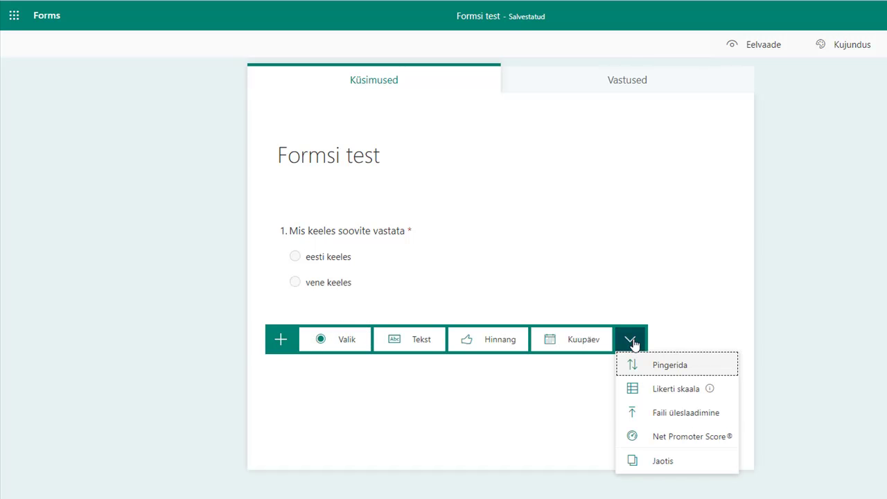
click(659, 461)
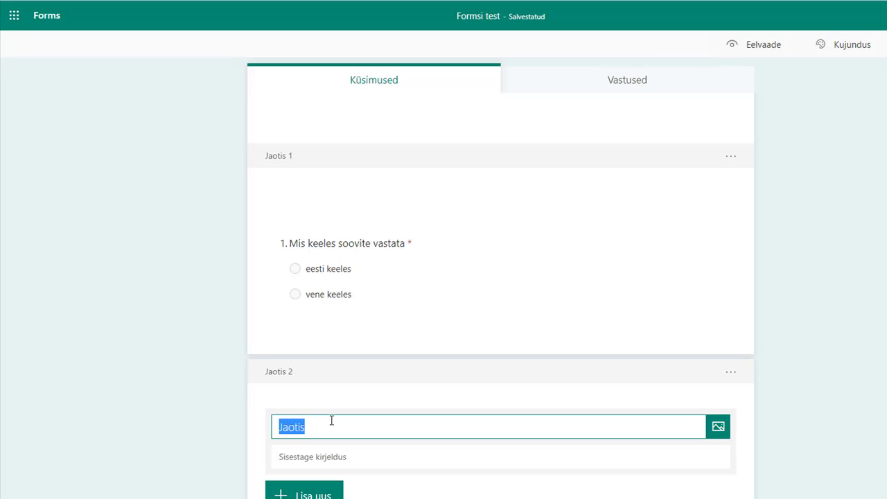
text(Vene )
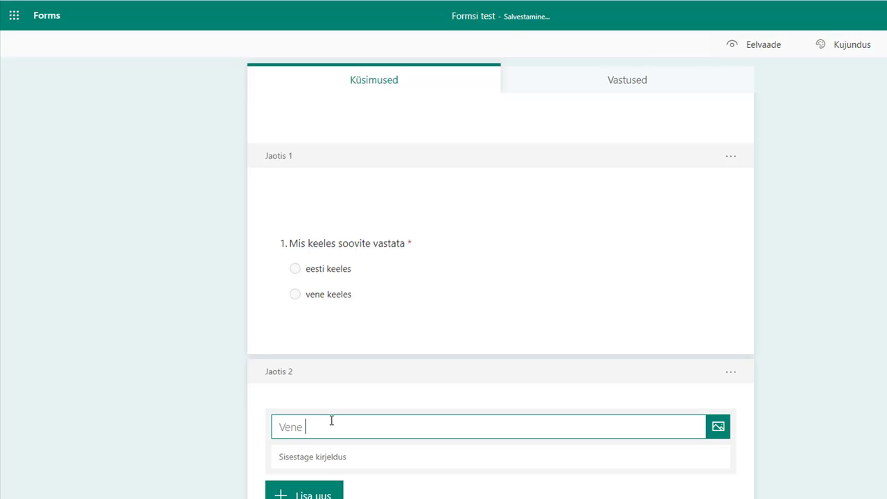
text(keeles)
Translate the new section's title from Estonian to Russian in Google Translate and replace the title in Forms with "по-русски"
drag(344, 426, 238, 430)
key(ctrl+c)
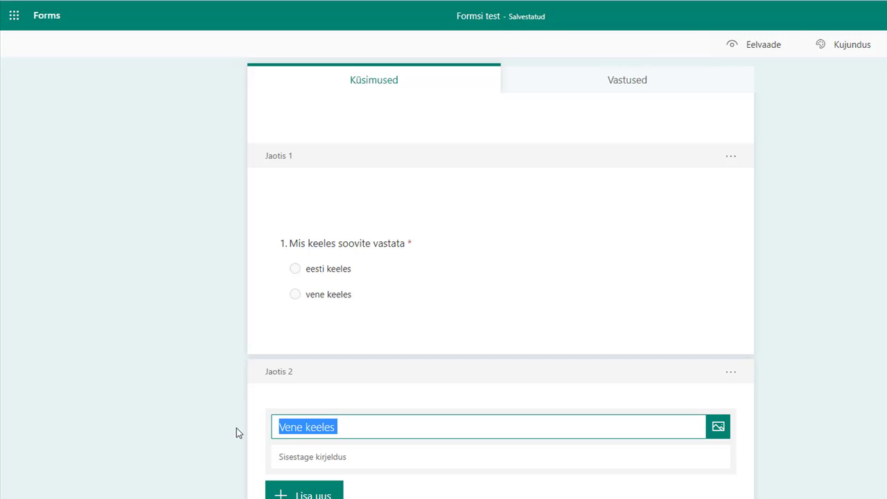
key(ctrl+Tab)
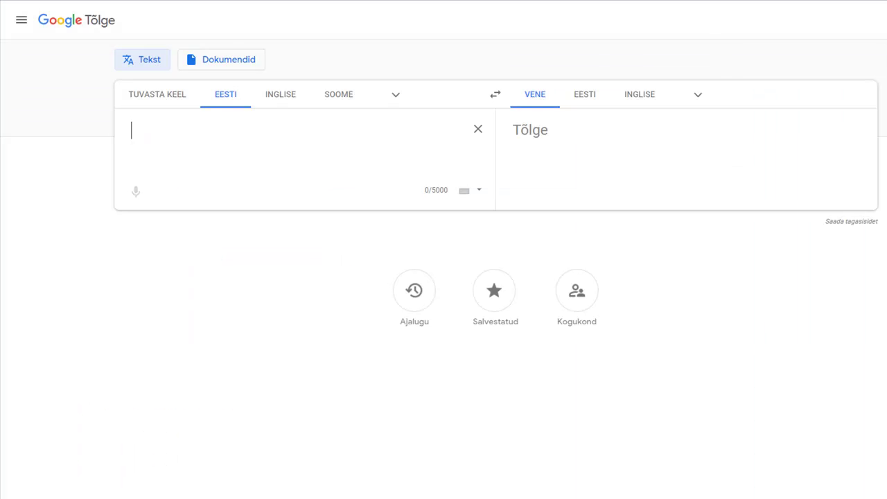
key(ctrl+v)
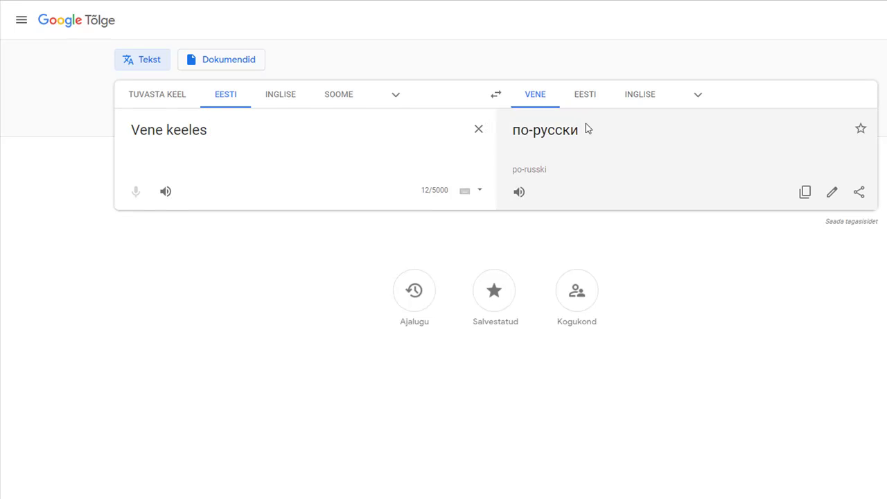
drag(590, 135, 502, 135)
key(ctrl+c)
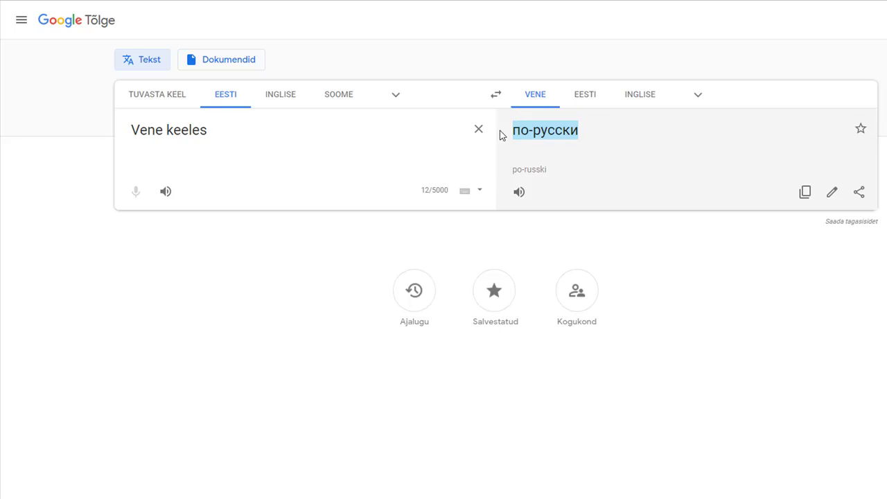
key(alt+Tab)
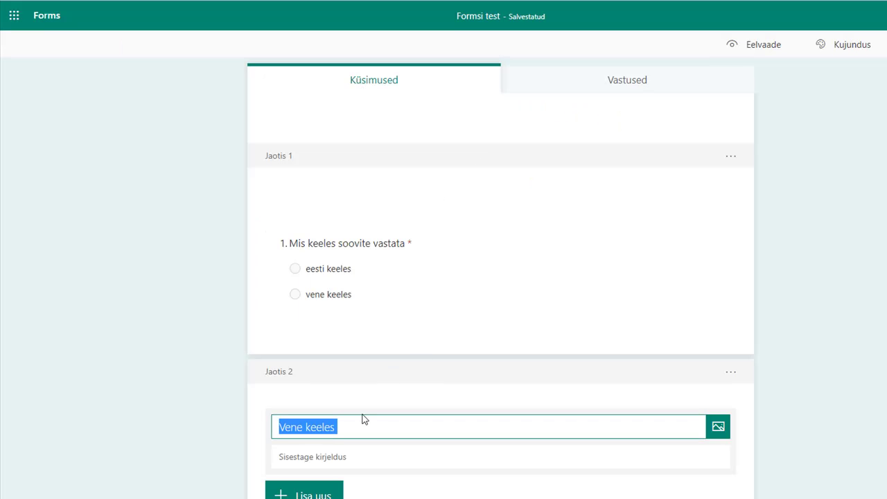
key(ctrl+v)
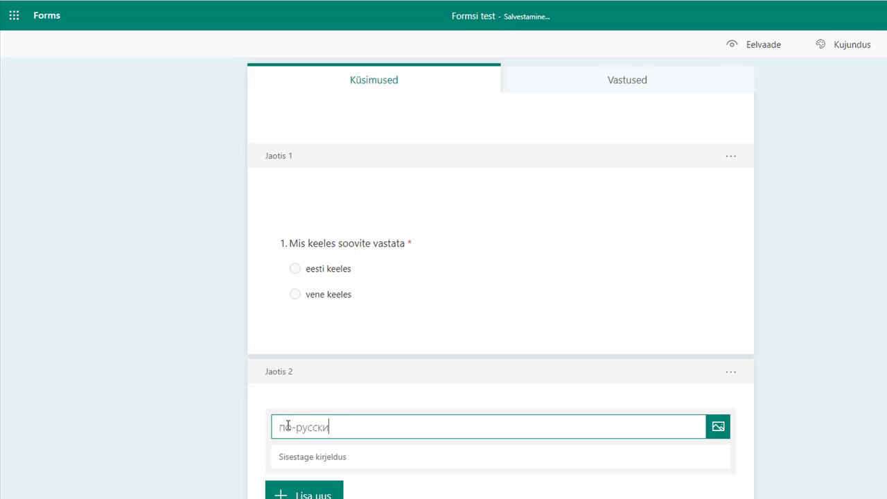
Capitalize the section title to "По-русски" using the Russian keyboard layout, and switch the layout back to Estonian
drag(287, 427, 280, 428)
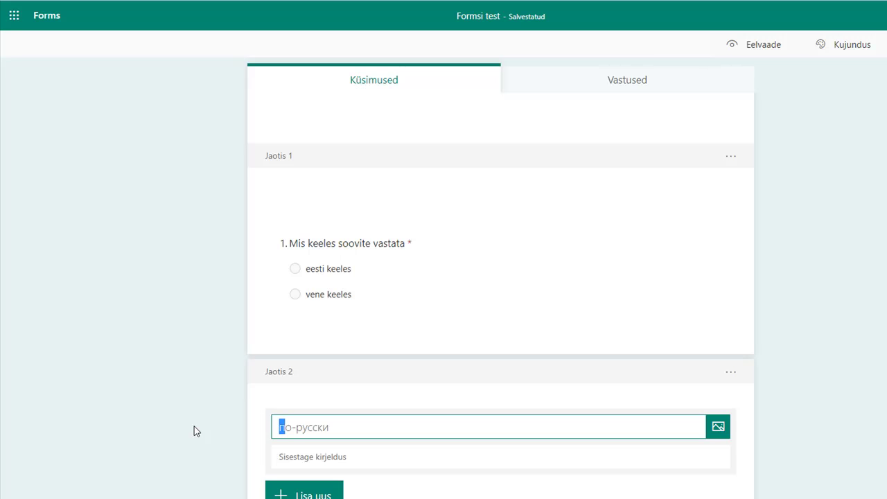
key(super+space)
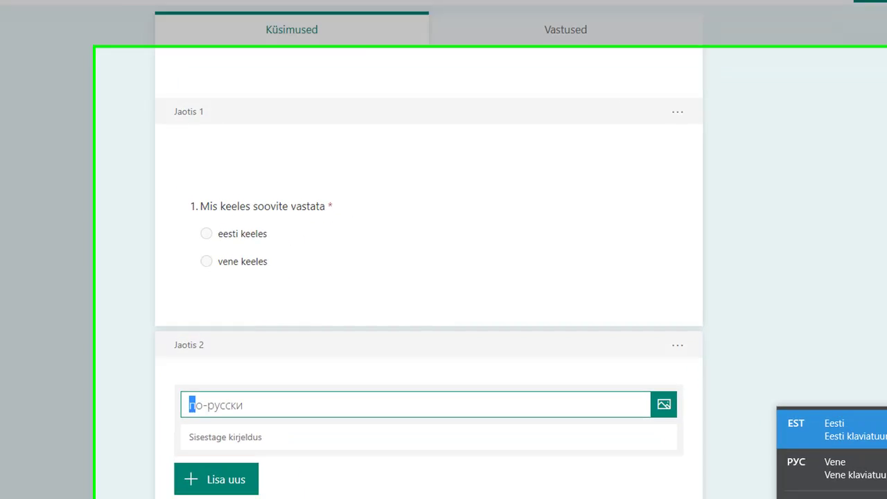
click(886, 490)
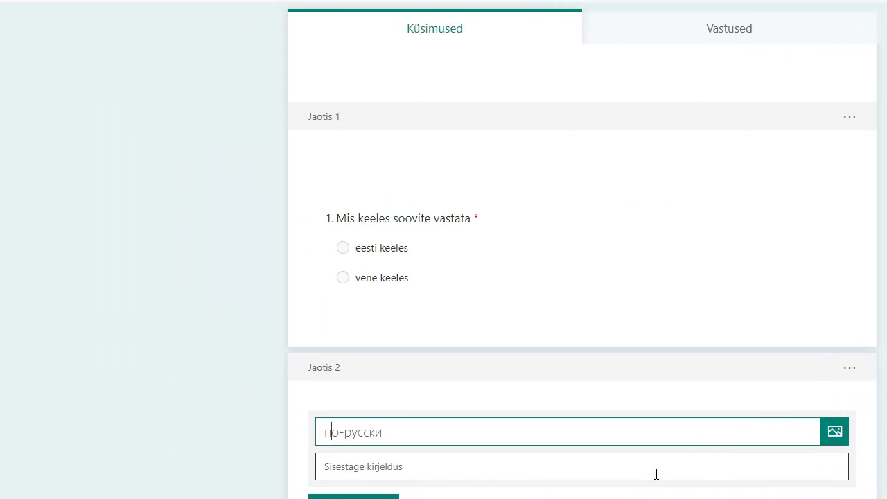
key(BackSpace)
text(П)
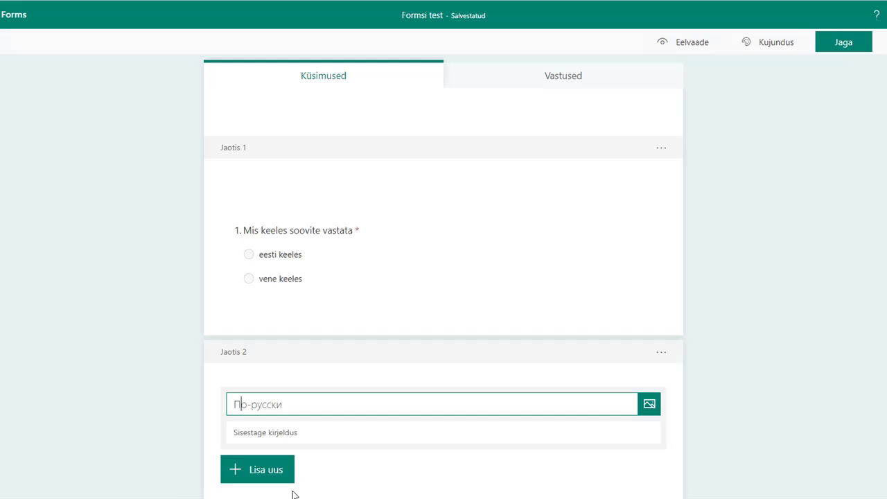
key(super+space)
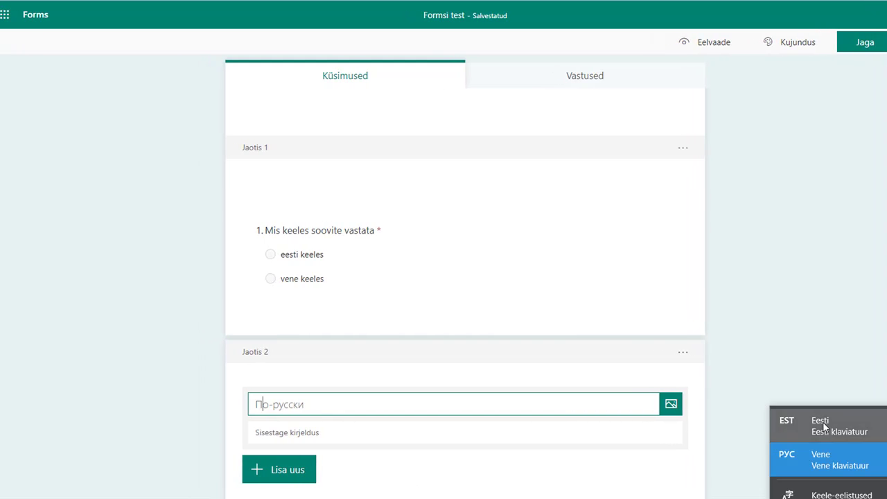
click(822, 422)
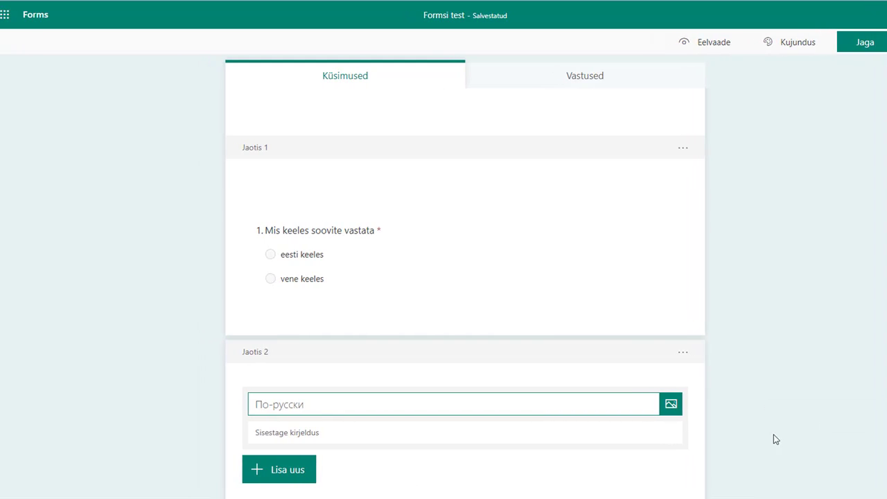
Add a rating question (Hinnang) to the "По-русски" section with the text "Hinda palun Formsi"
click(278, 478)
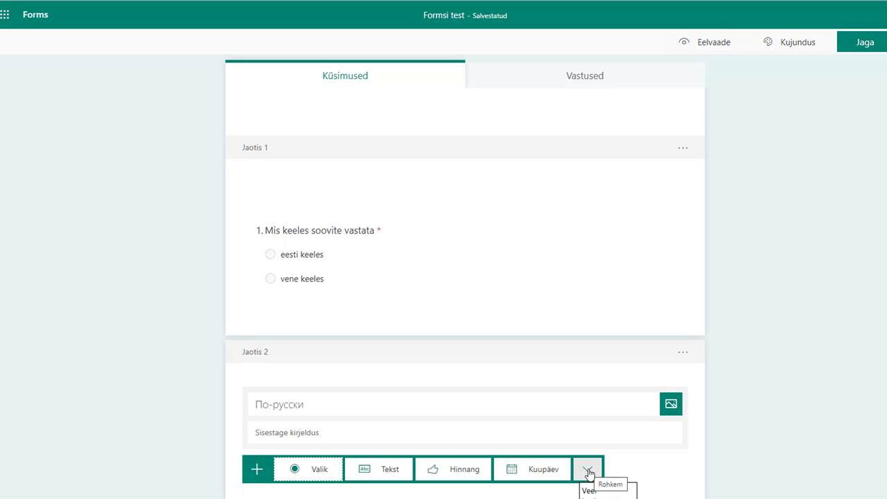
click(455, 472)
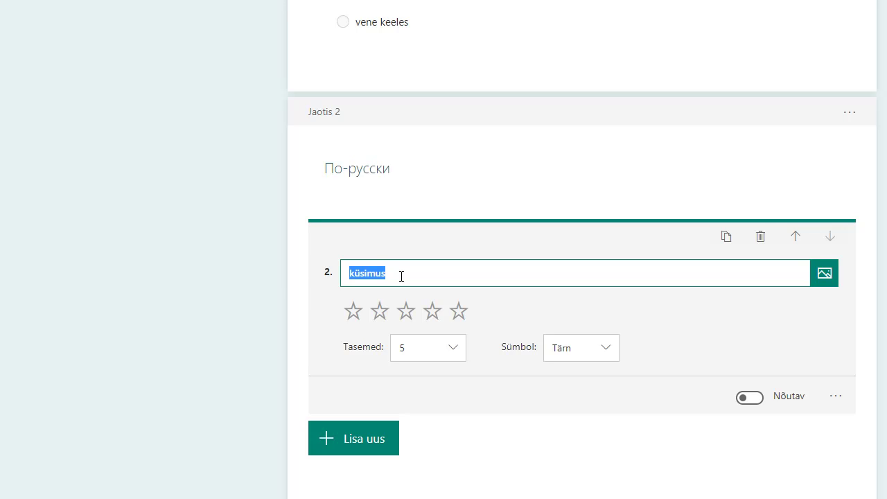
text(Hinda )
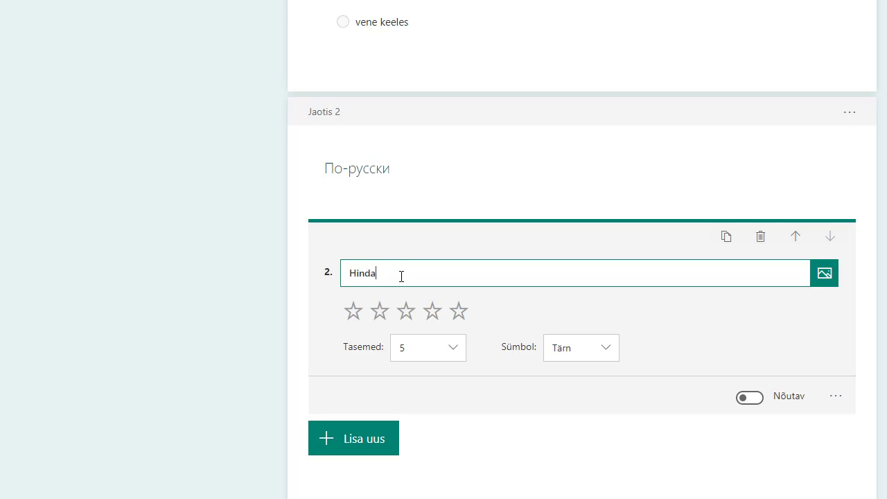
text(palun Formsi)
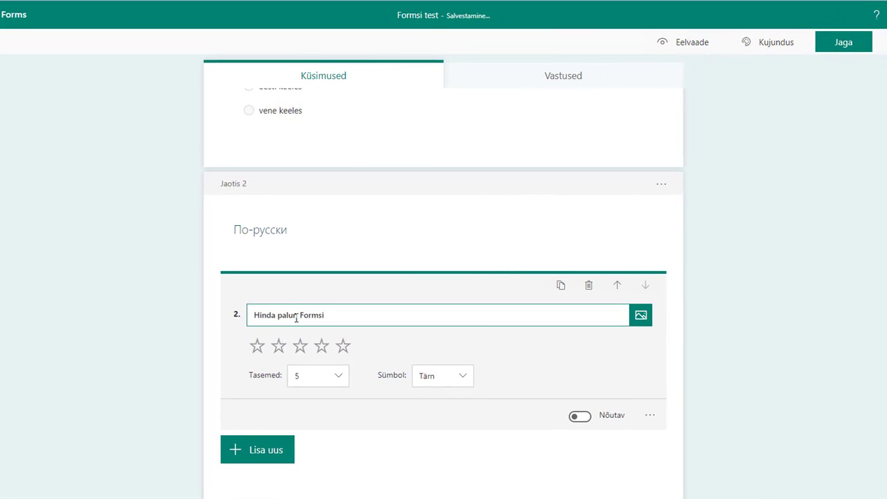
Make the "Hinda palun Formsi" rating question required and move it up into the first section, below the language question
click(584, 419)
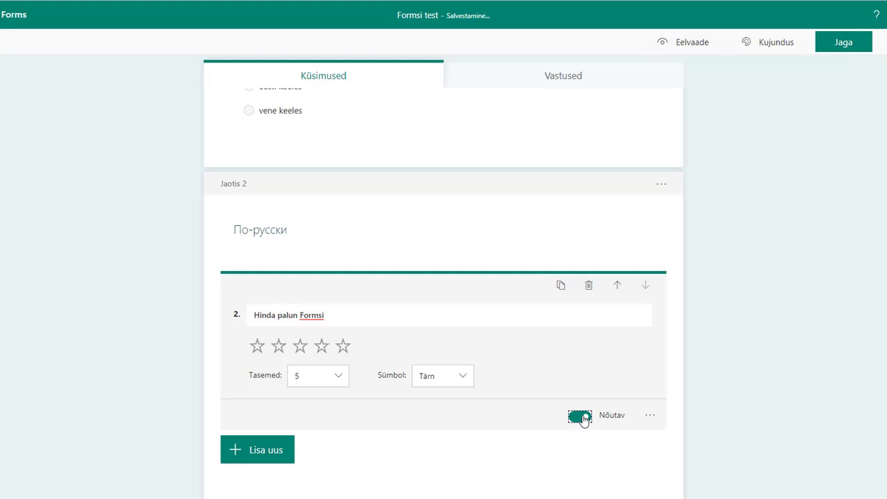
click(618, 286)
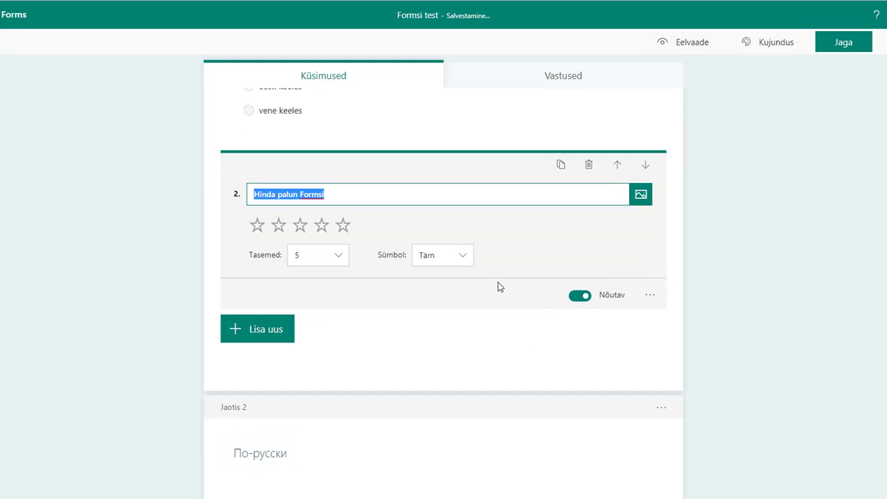
scroll(497, 291, up, 3)
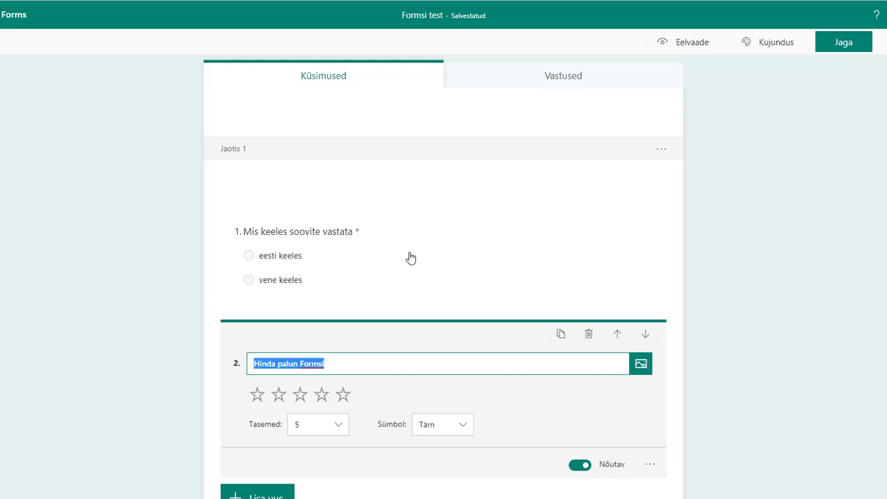
scroll(410, 255, down, 2)
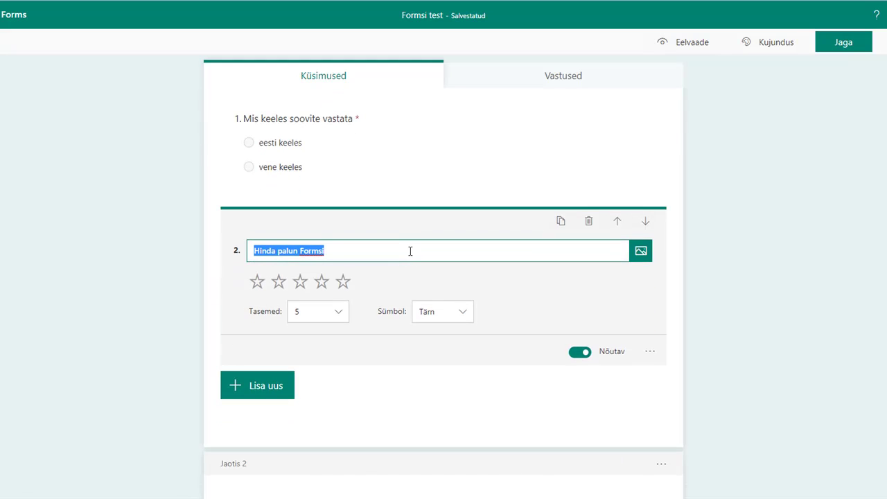
scroll(412, 256, up, 2)
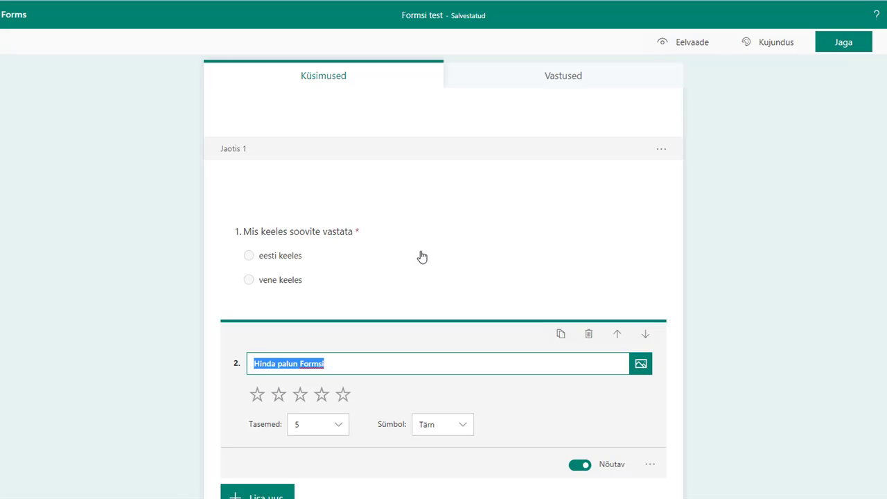
Add branching to the language question so that "vene keeles" goes to "Jaotis 2. По-русски", and return to the form
click(472, 274)
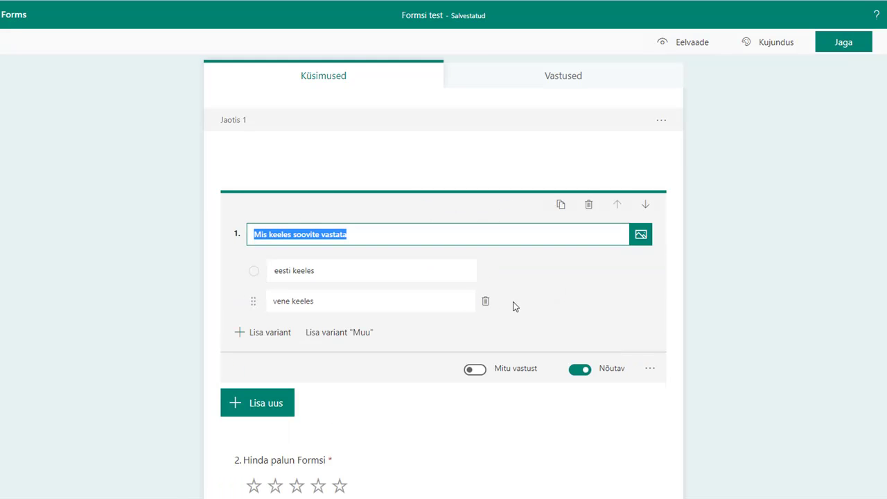
click(553, 305)
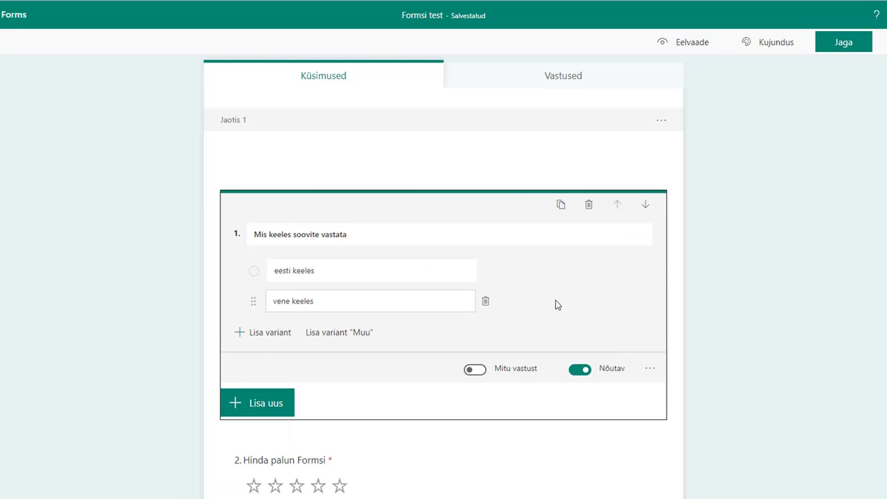
click(650, 369)
click(676, 447)
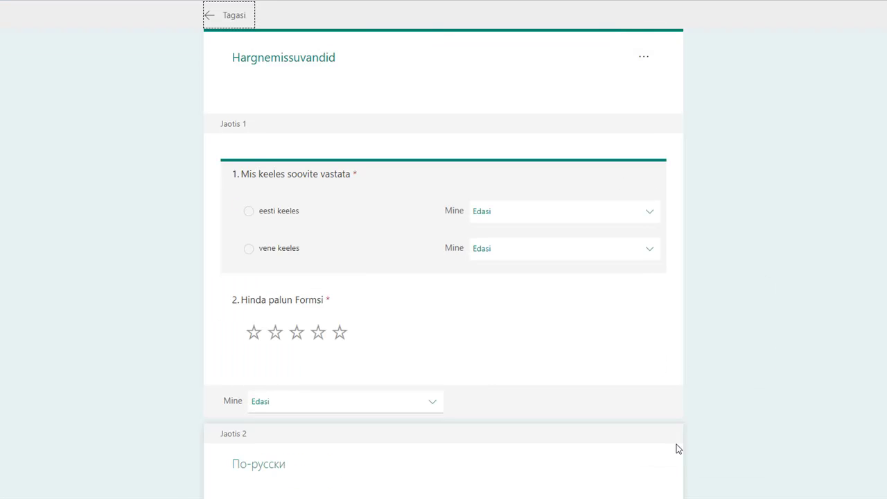
click(520, 251)
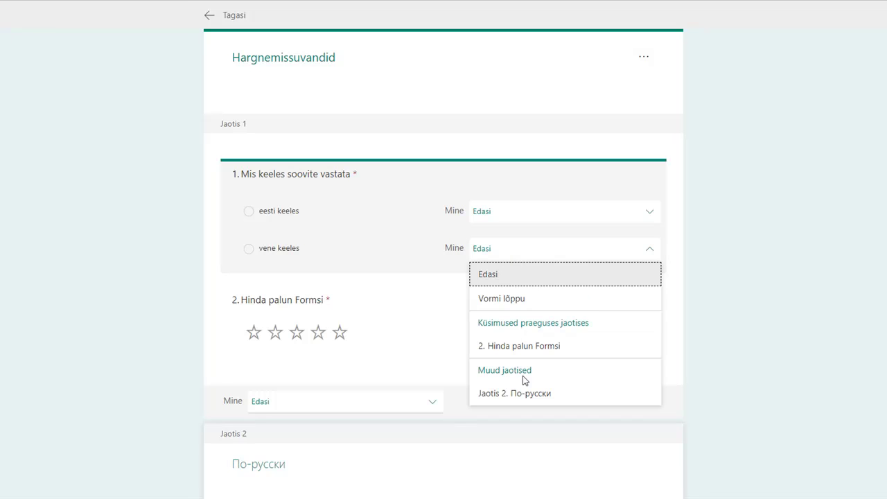
click(531, 395)
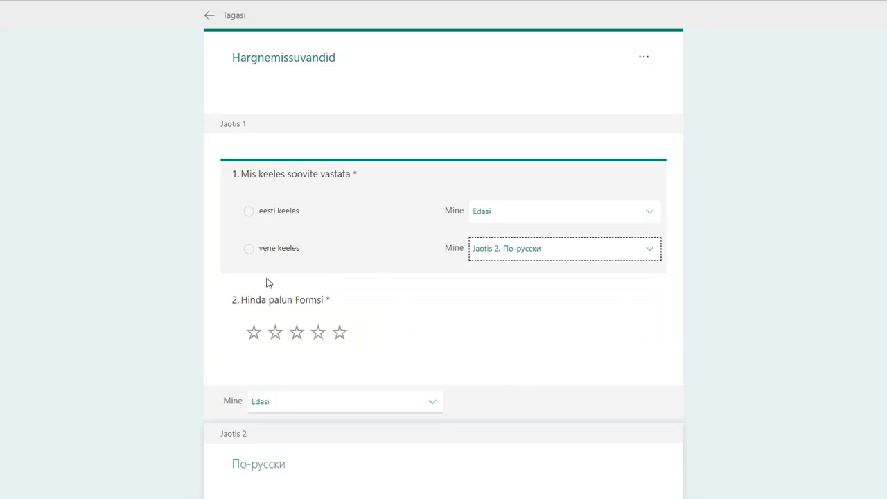
scroll(410, 337, down, 2)
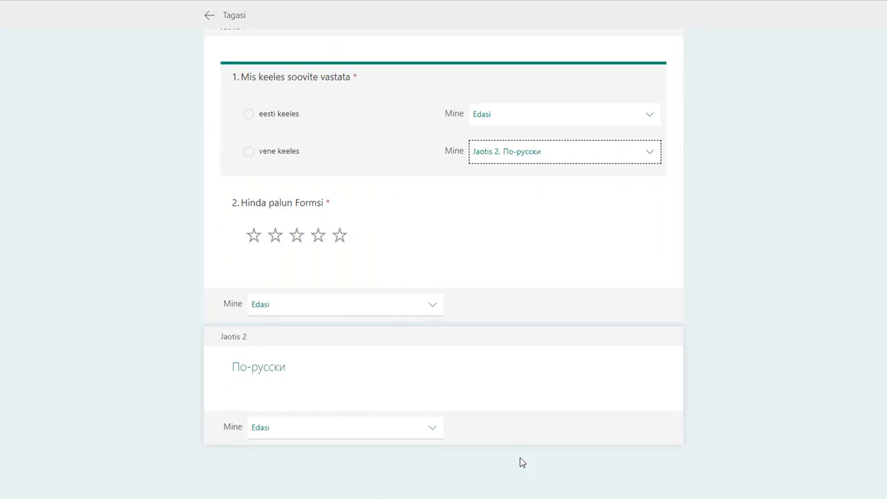
click(214, 16)
Add a new rating question (Hinnang) to the "По-русски" section
scroll(449, 280, down, 3)
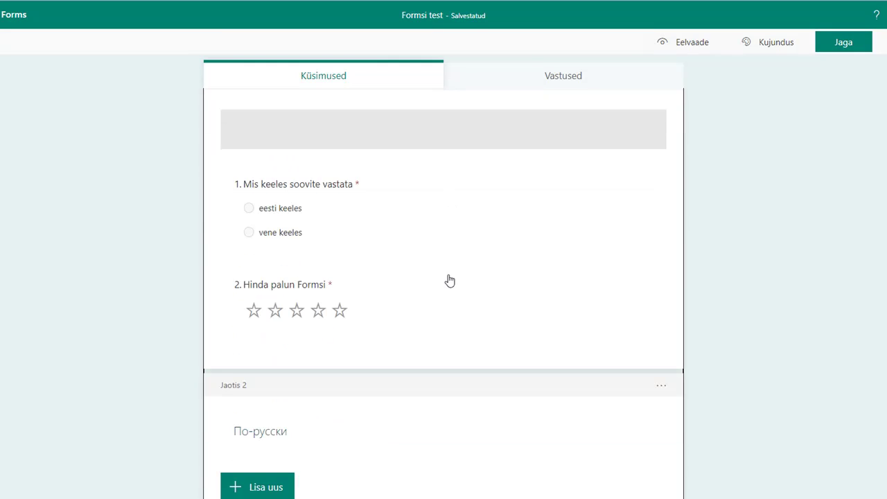
click(271, 469)
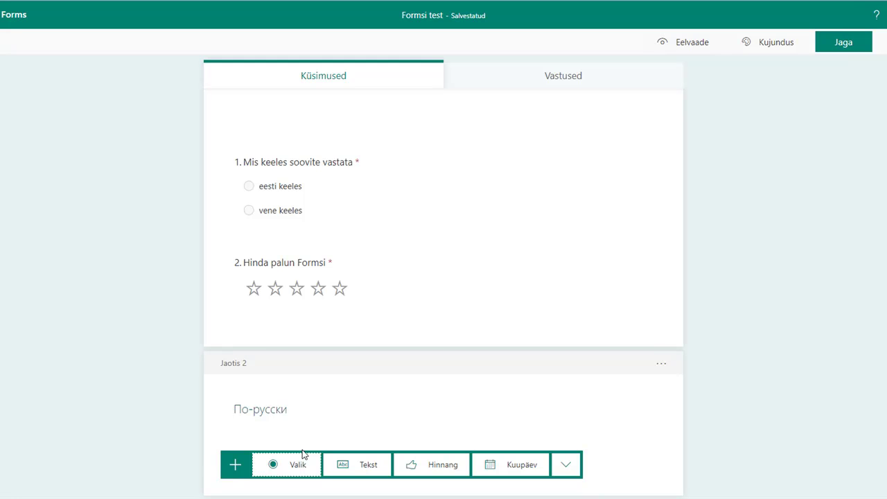
click(448, 472)
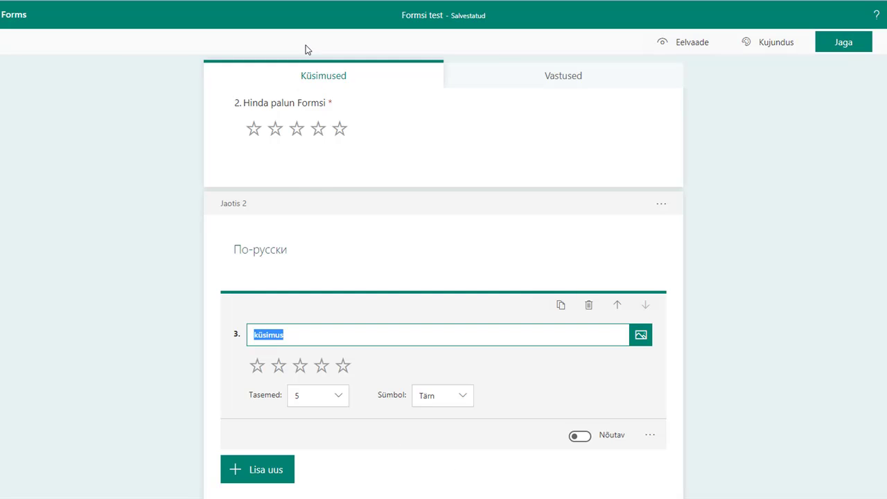
Translate the question text "Hinda palun Formsi" from Estonian to Russian in Google Translate and copy the translation
drag(244, 105, 329, 113)
key(ctrl+c)
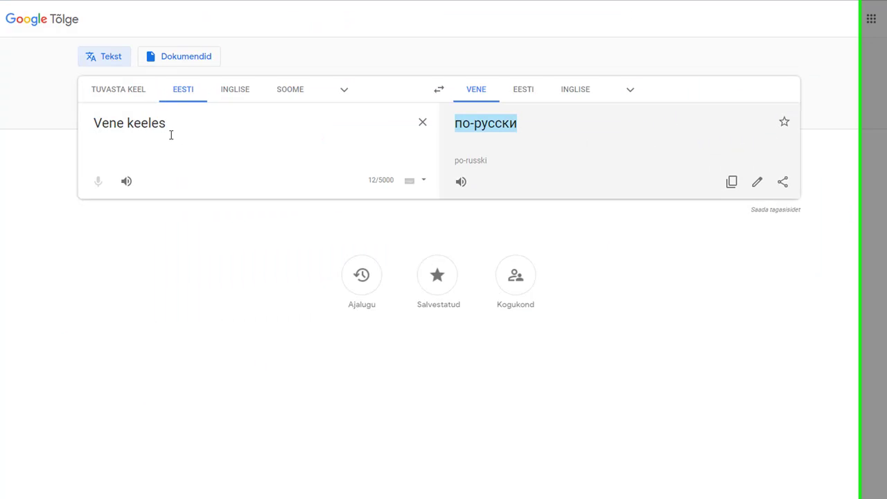
drag(201, 123, 54, 135)
key(ctrl+v)
drag(596, 125, 475, 127)
key(ctrl+c)
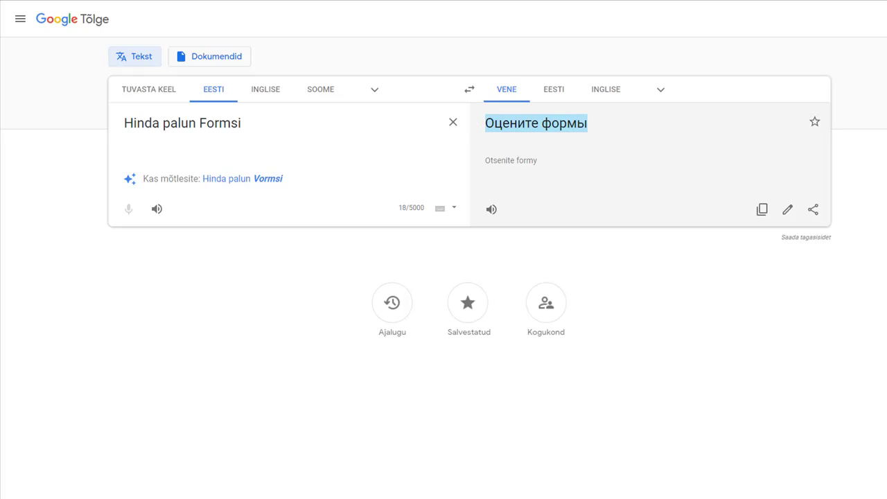
Back in Forms, replace the Russian rating question's placeholder text with "Оцените формы" and make the question required
key(alt+Tab)
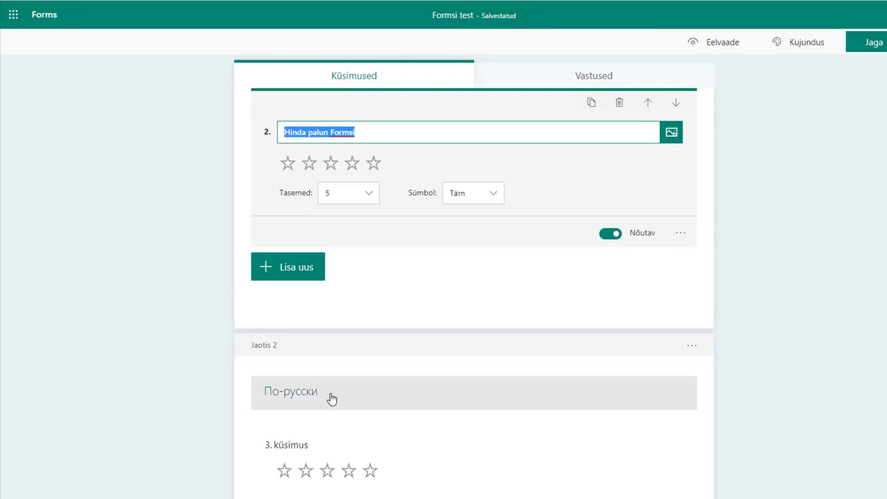
click(307, 414)
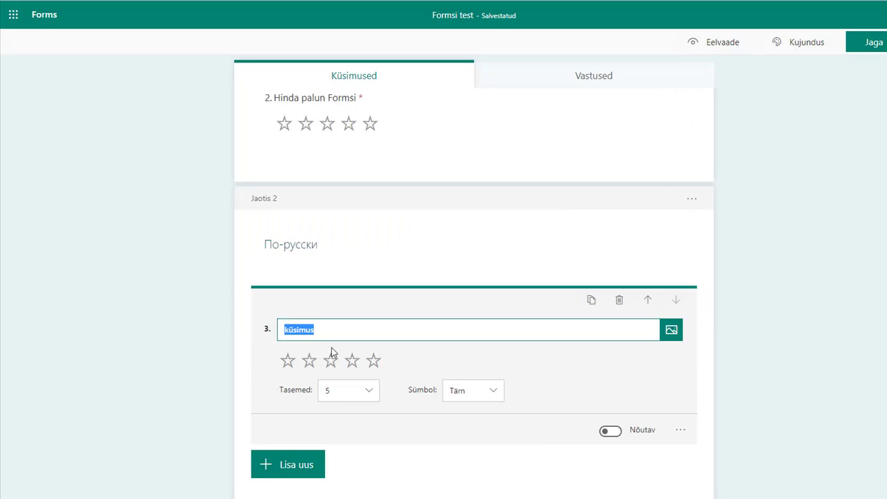
key(ctrl+v)
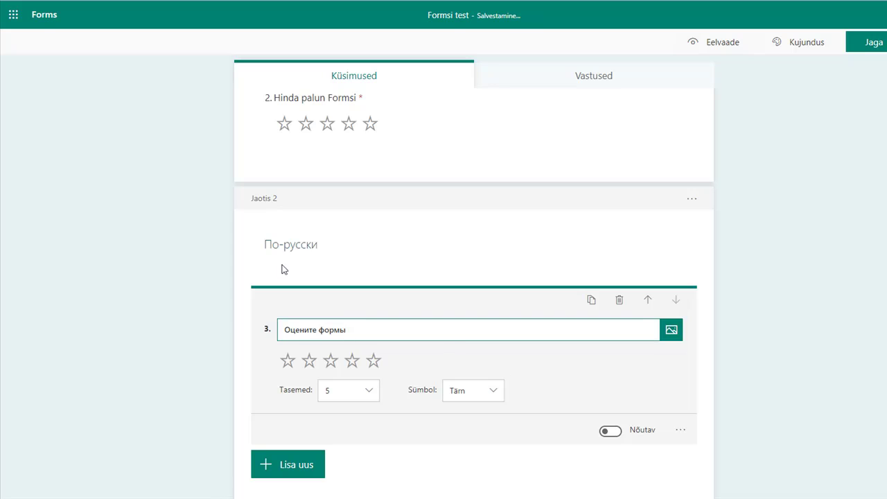
click(465, 429)
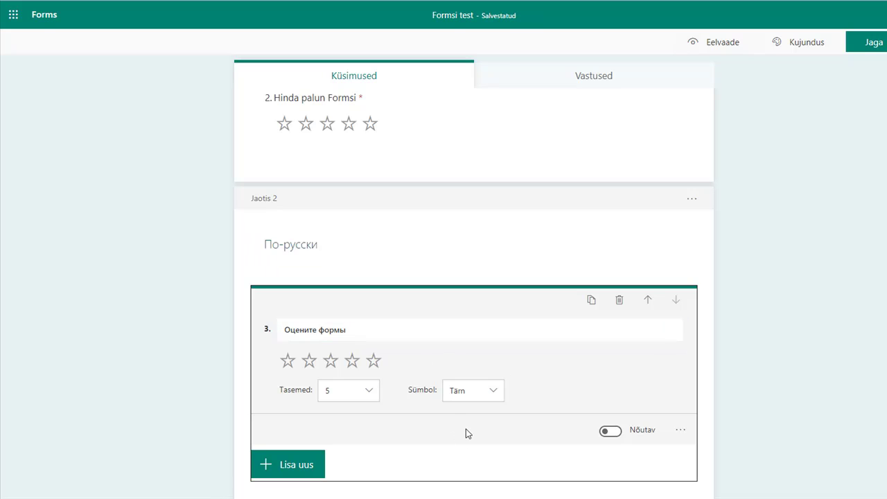
click(612, 431)
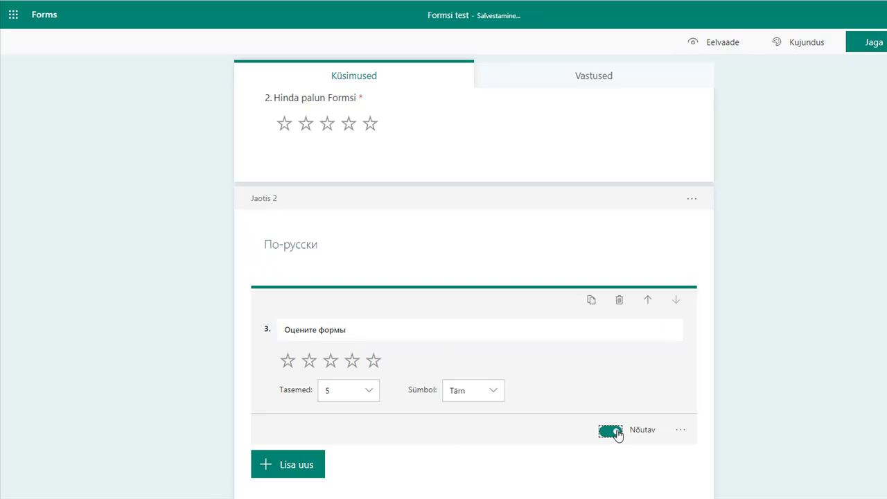
Add a text question (Tekst) after "Оцените формы" and move it up to the end of the first section
scroll(432, 222, up, 3)
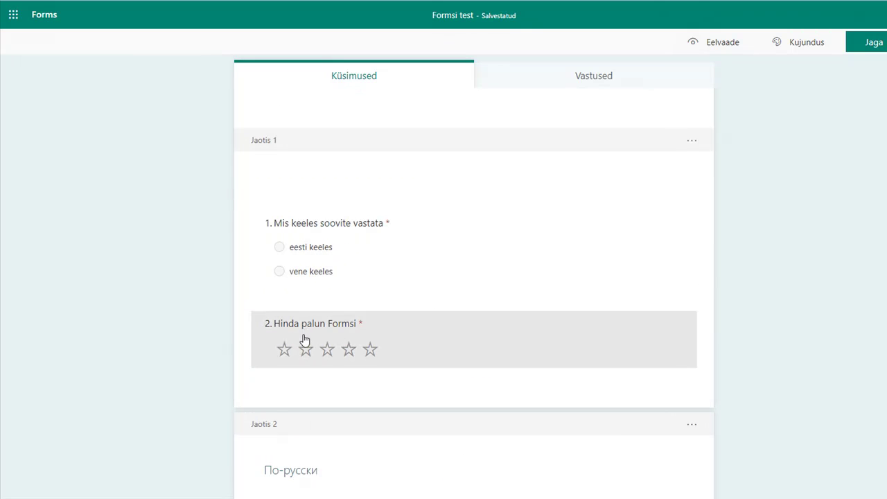
scroll(310, 313, down, 1)
scroll(310, 313, down, 3)
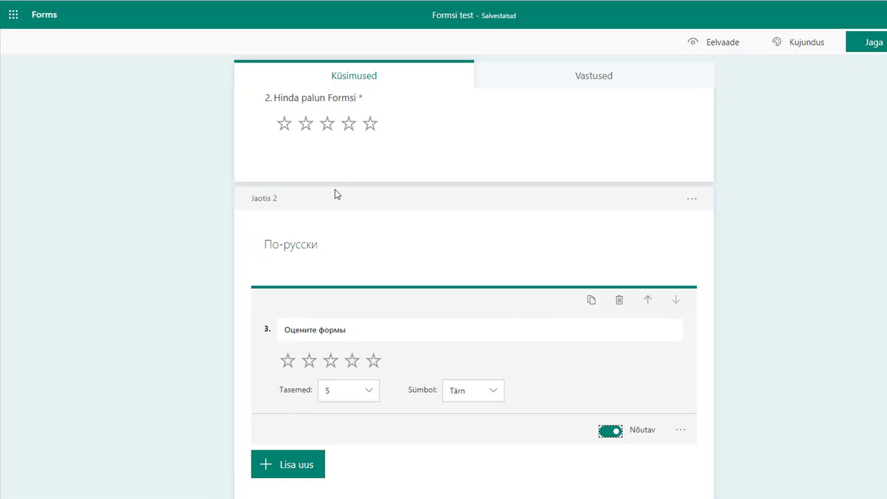
scroll(331, 195, up, 1)
scroll(330, 194, up, 2)
scroll(364, 286, down, 3)
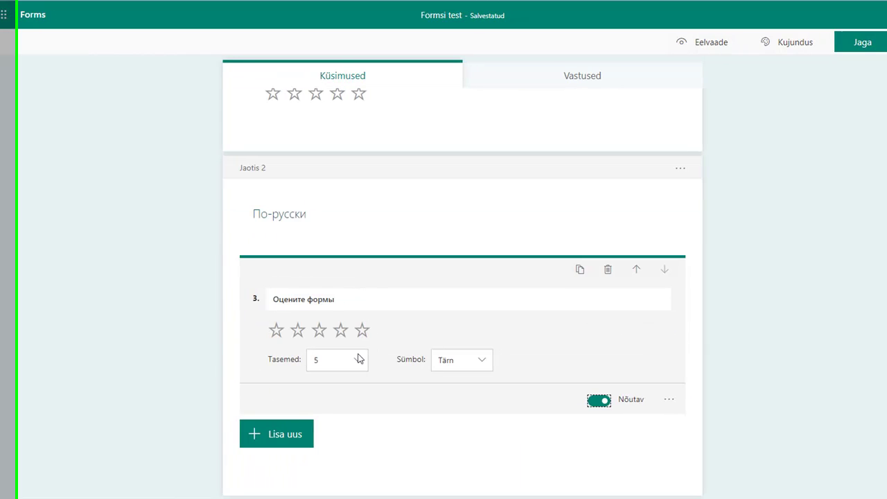
click(257, 434)
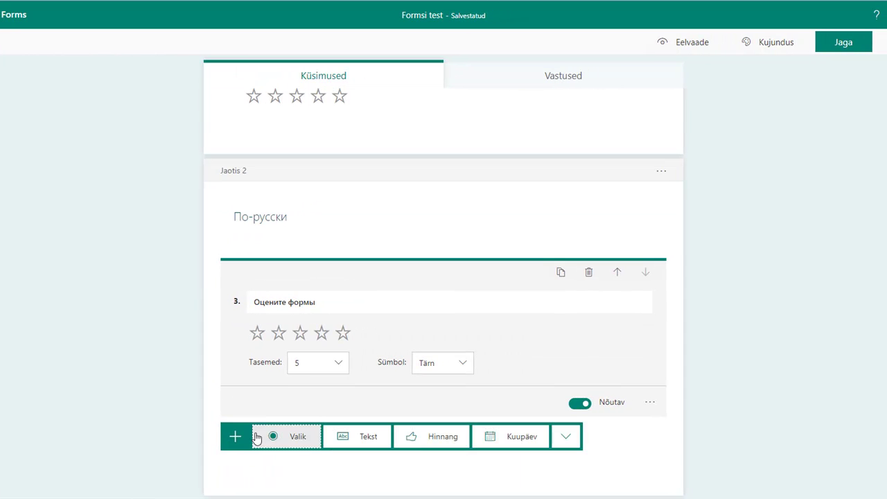
click(367, 438)
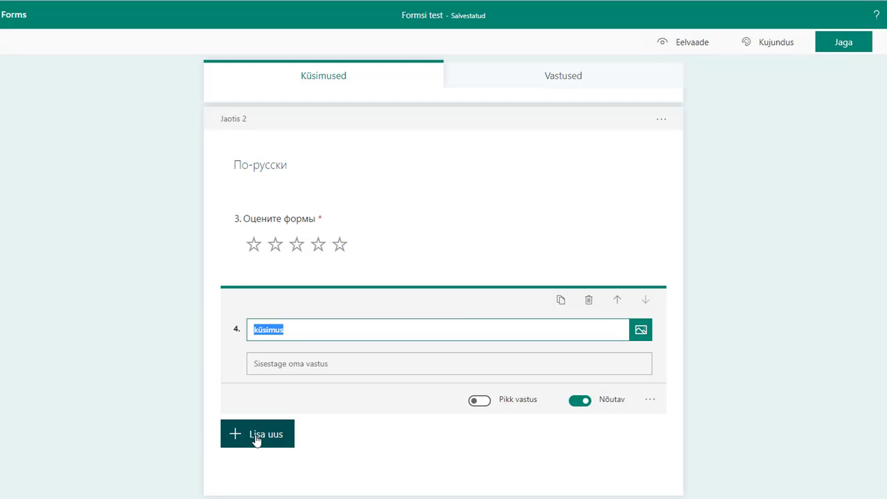
click(617, 303)
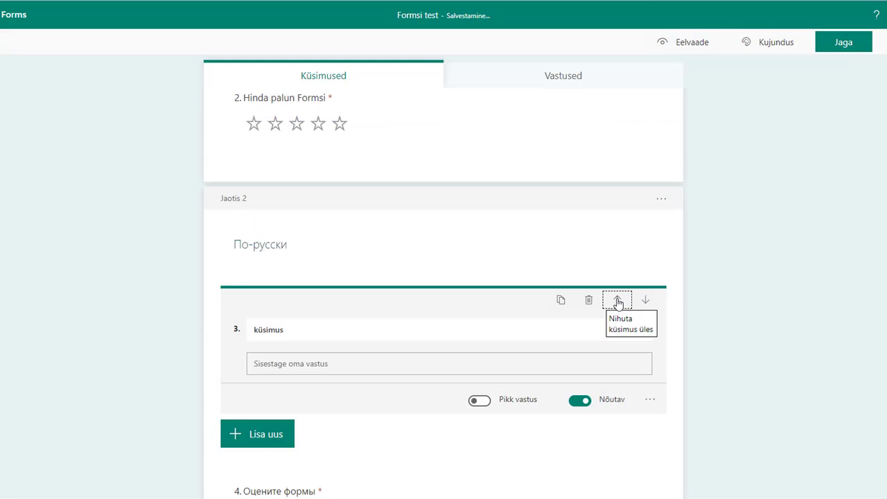
click(617, 302)
Set the new text question's wording to "Palun tooge välja Formsi plussid" and allow a long answer (Pikk vastus)
scroll(321, 156, up, 1)
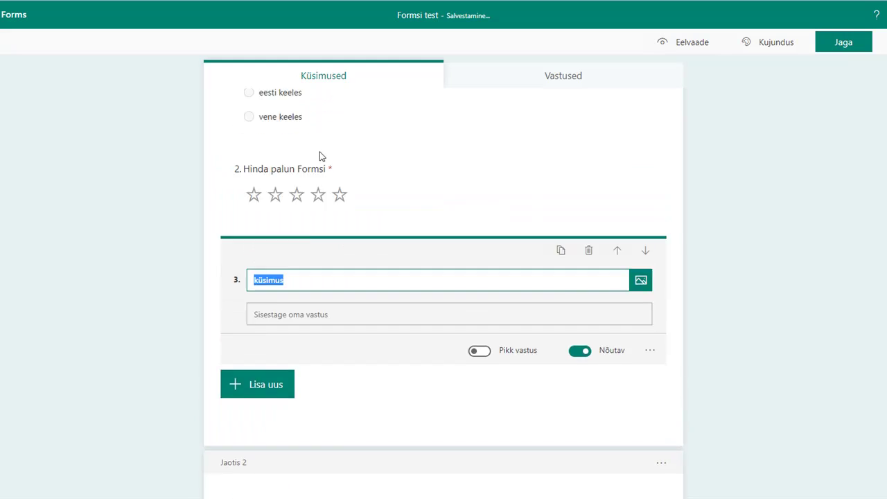
scroll(319, 156, up, 1)
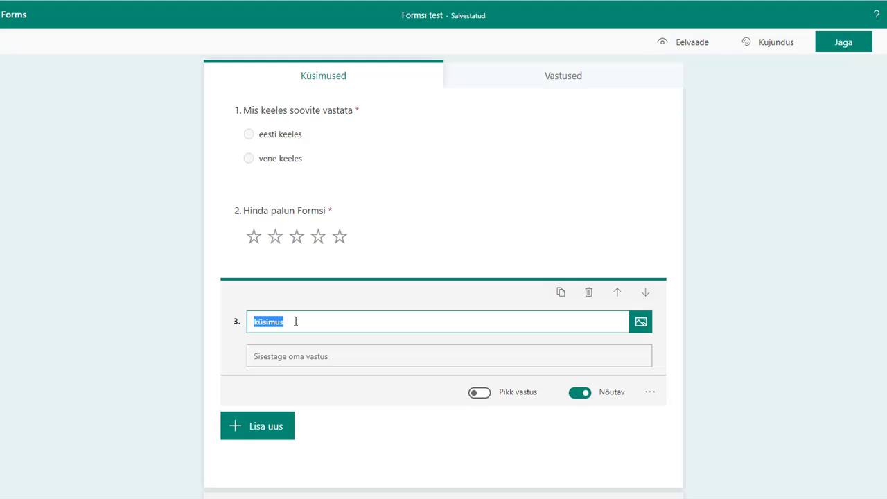
text(palun tooge v)
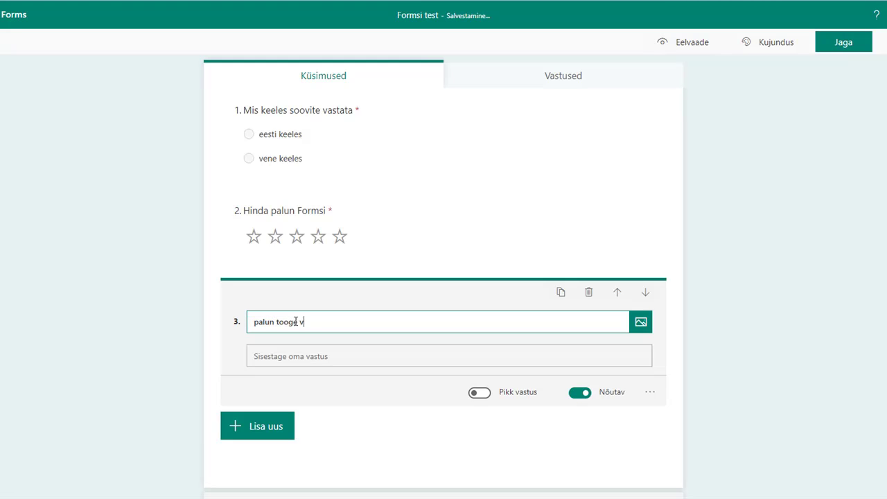
text(älja Formsi plussid)
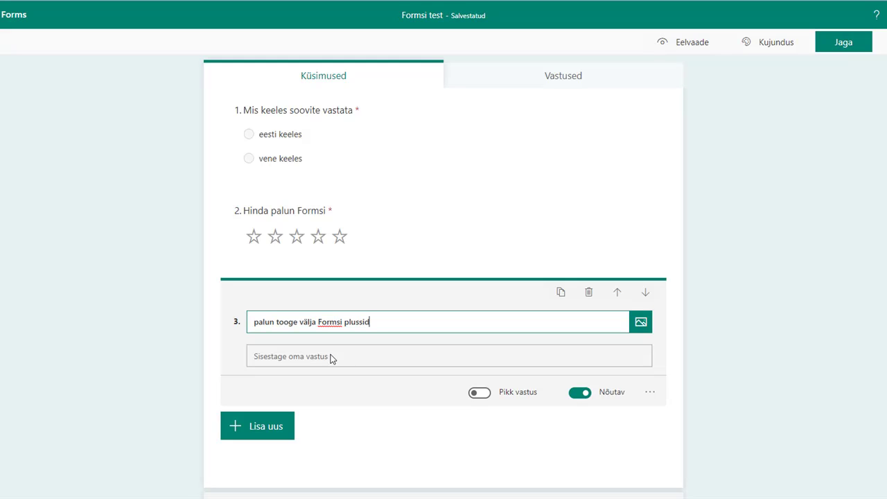
drag(254, 322, 260, 321)
text(P)
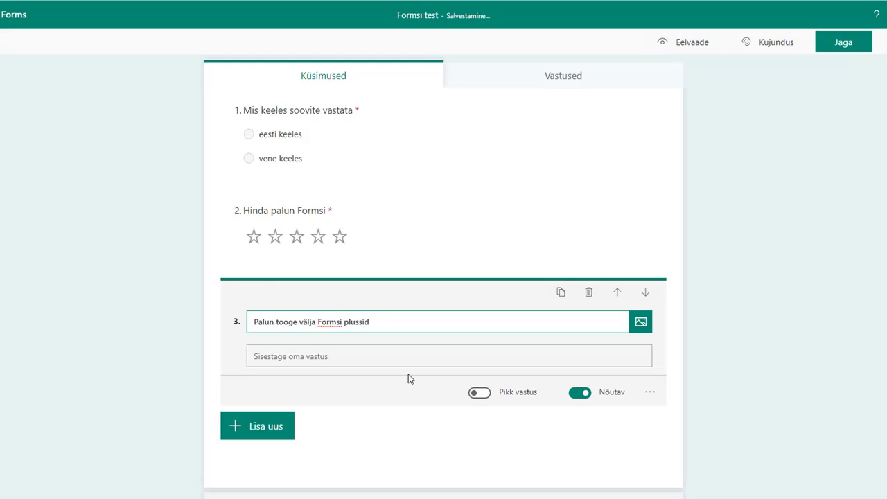
click(481, 393)
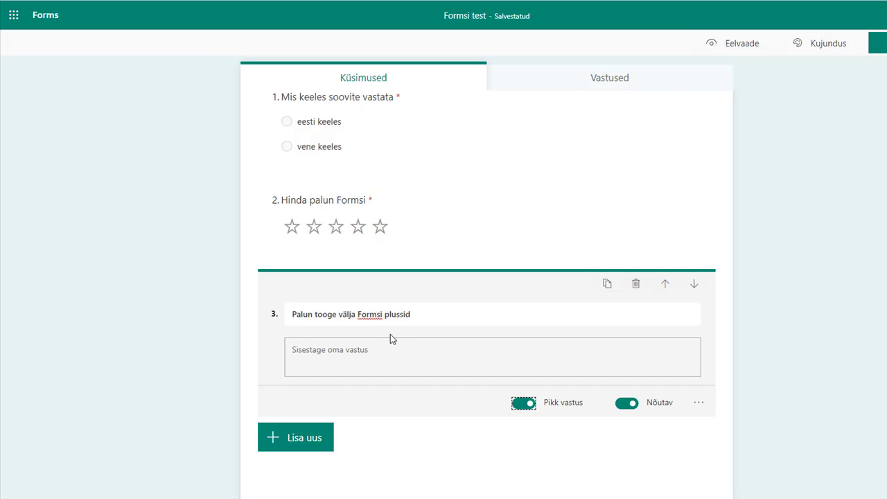
Add branching to the question "Palun tooge välja Formsi plussid" so that it goes to the end of the form (Vormi lõppu)
click(698, 402)
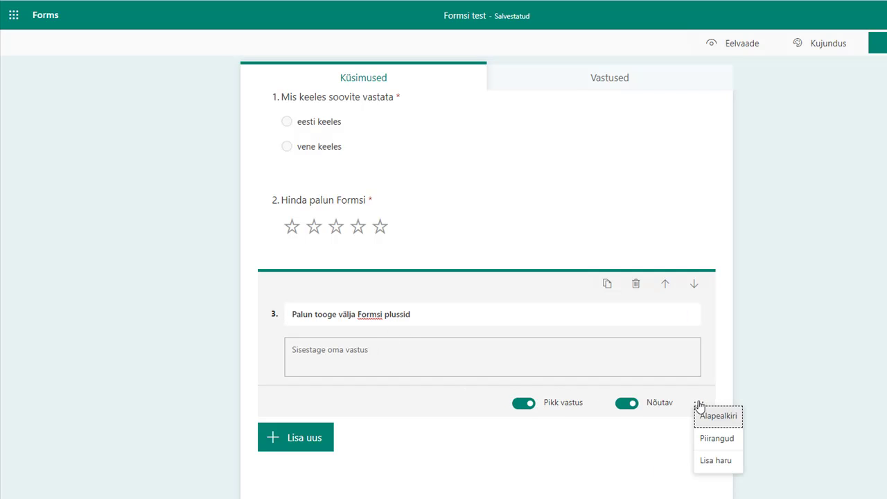
click(716, 461)
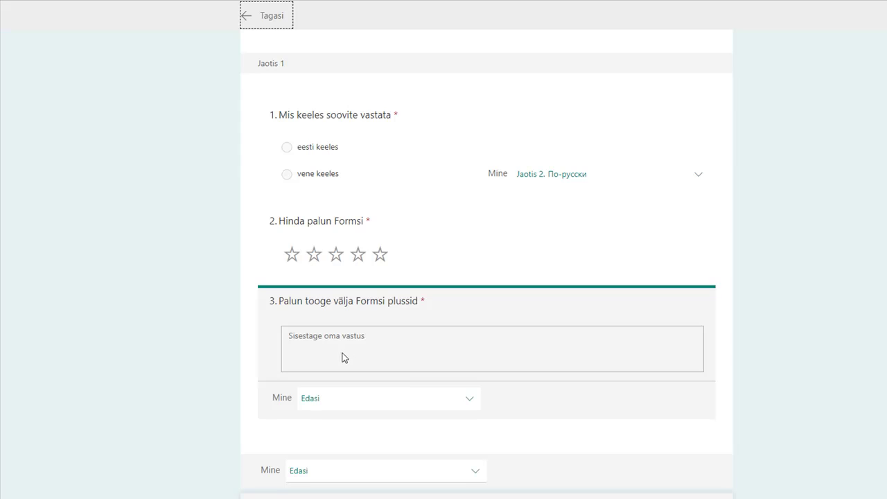
scroll(345, 359, down, 2)
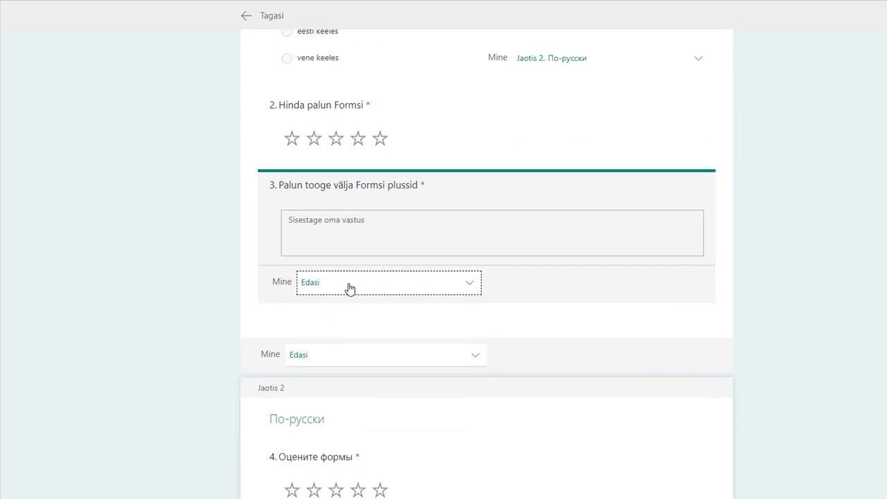
click(350, 289)
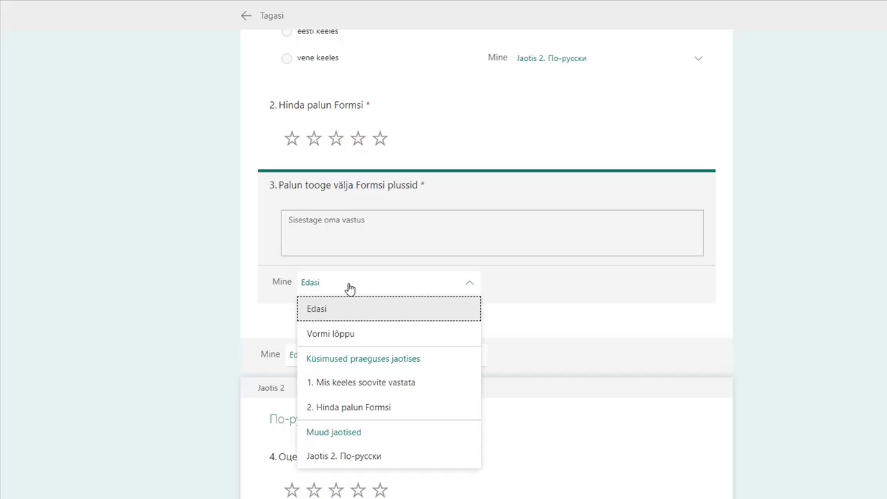
click(345, 334)
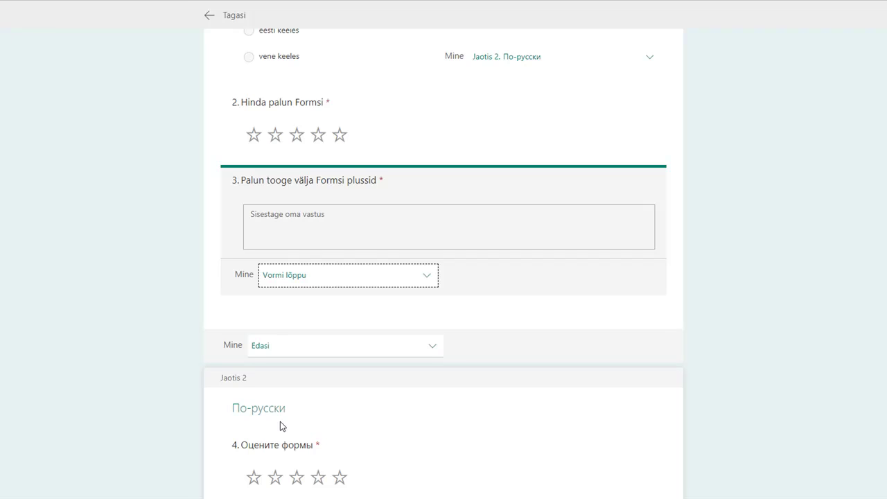
Set Jaotis 1's section-level branching to the end of the form (Vormi lõppu) and return to the question editor
scroll(296, 416, down, 2)
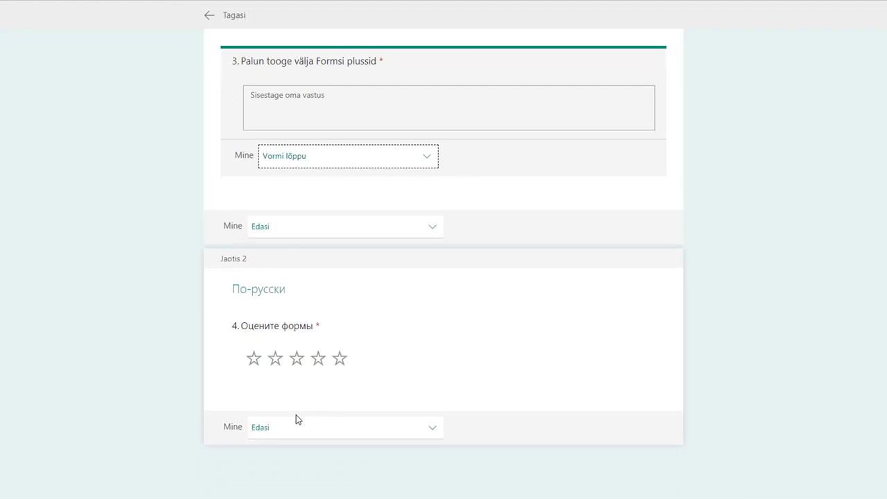
click(320, 227)
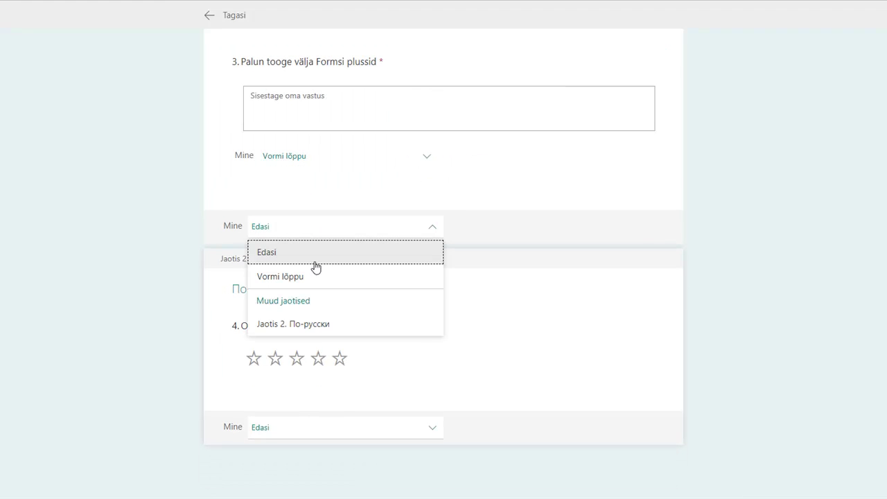
click(292, 278)
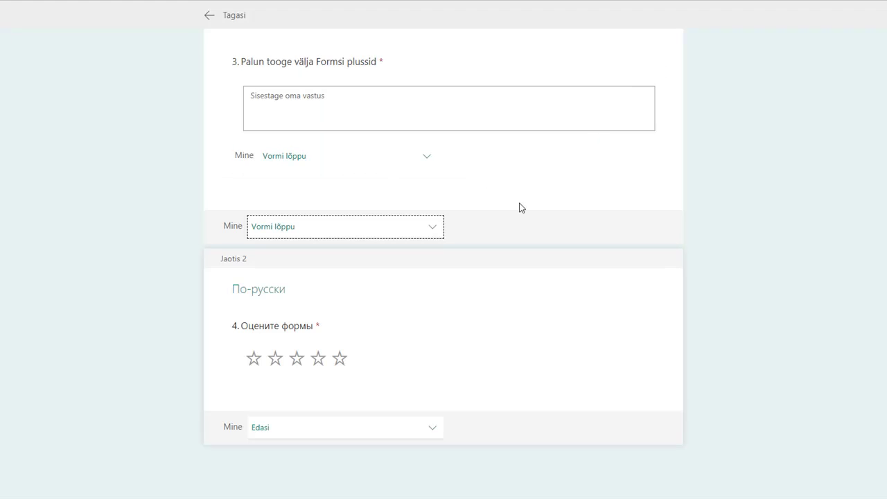
scroll(542, 216, up, 2)
scroll(543, 216, up, 3)
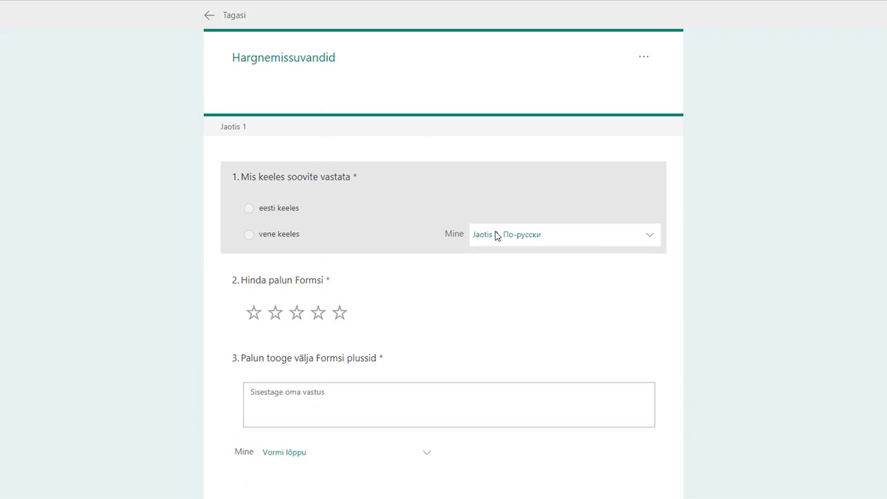
click(208, 16)
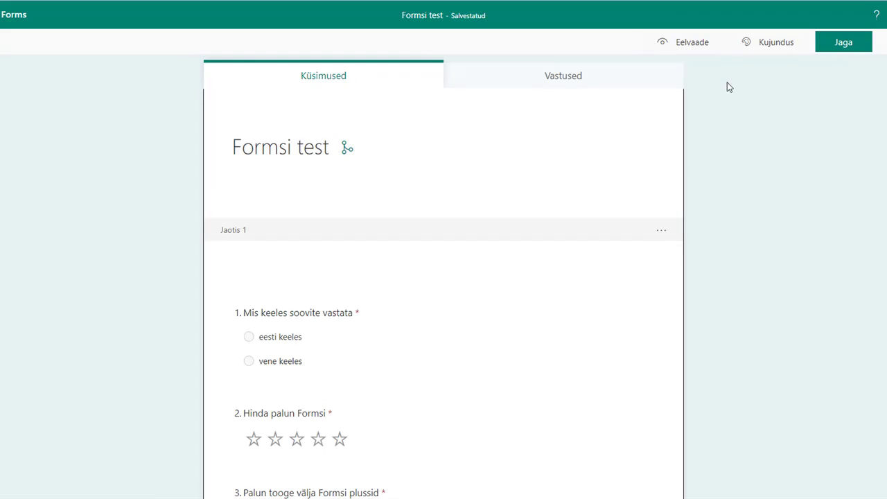
Preview the form and submit a test response with "eesti keeles", five stars and "10/10" as the pluses, then return to editing
click(697, 42)
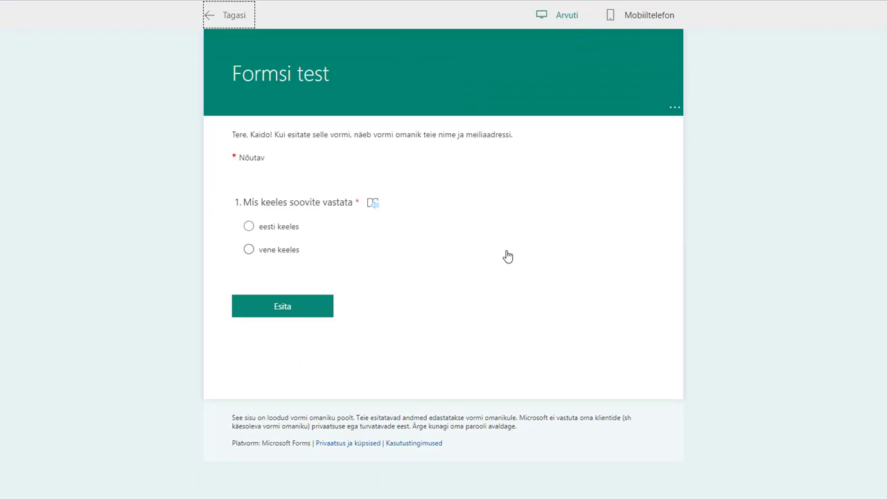
click(250, 226)
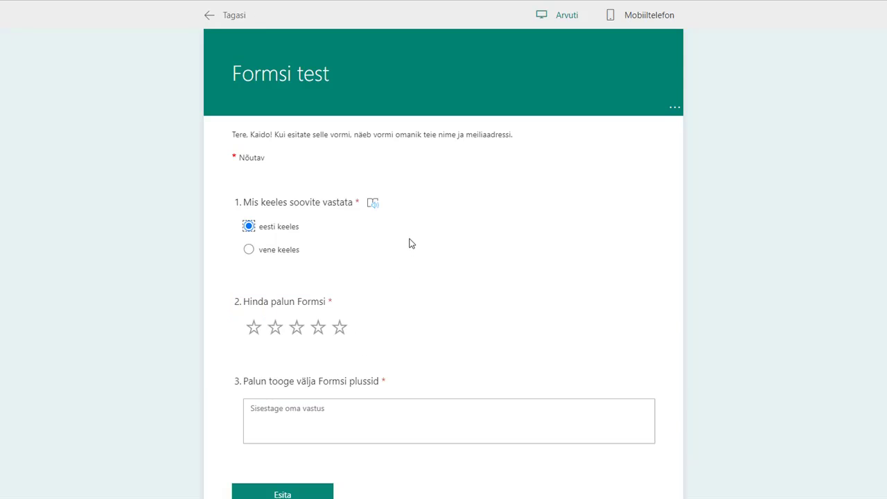
scroll(408, 243, down, 2)
click(339, 215)
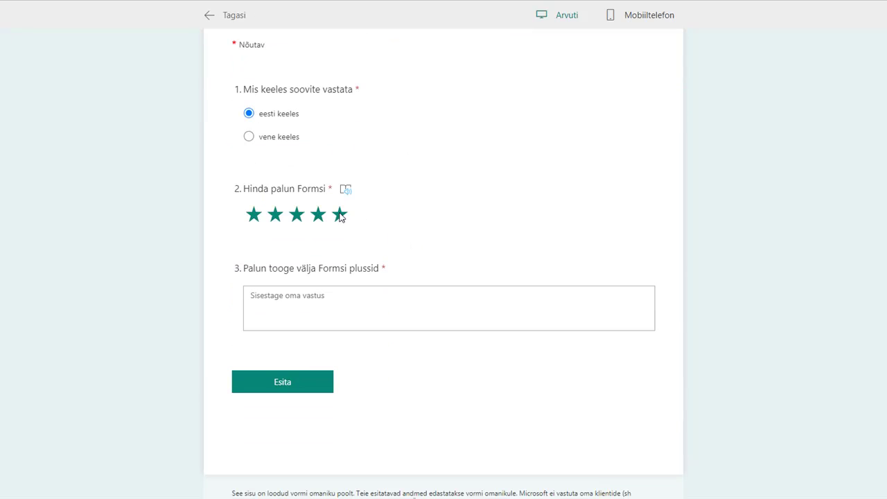
scroll(461, 186, down, 1)
click(336, 277)
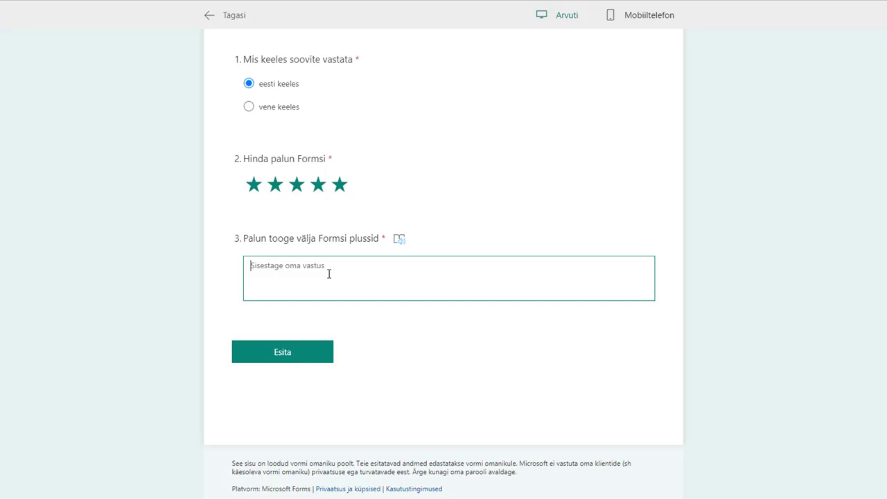
text(10/10)
click(294, 357)
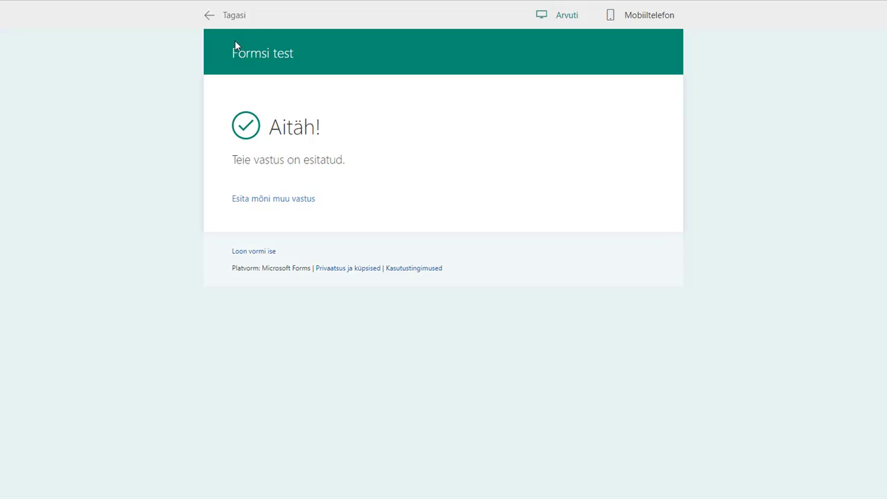
click(230, 15)
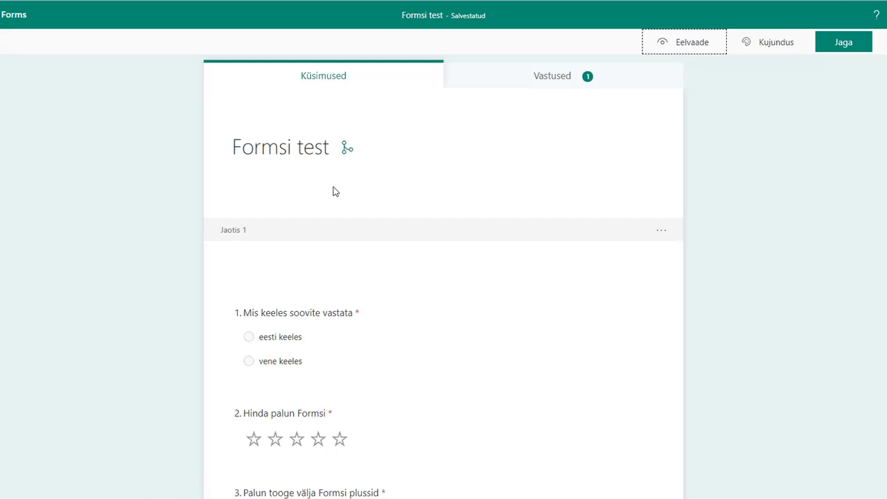
Preview the form again and submit a test response choosing "vene keeles" and five stars for "Оцените формы"
scroll(332, 191, down, 2)
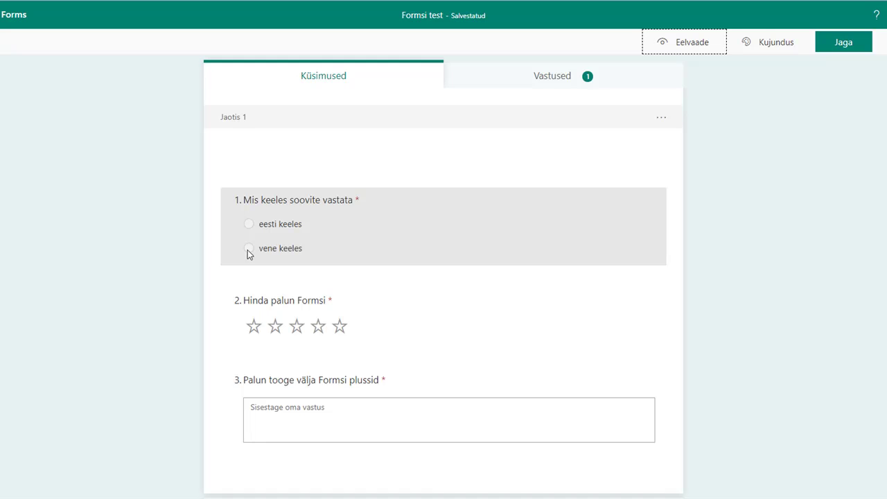
click(691, 45)
click(249, 249)
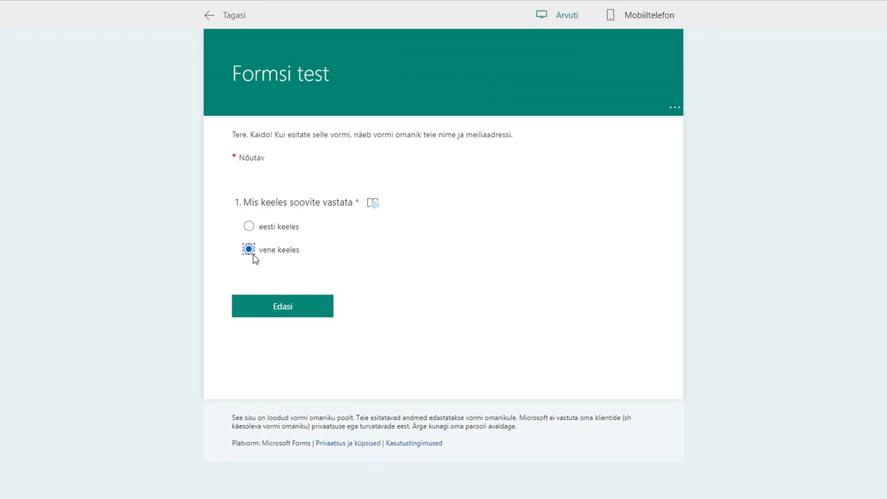
click(286, 310)
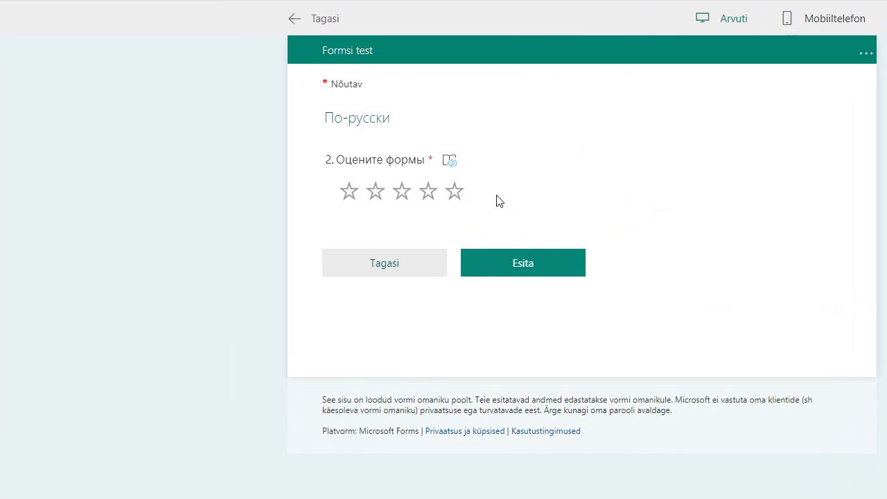
click(456, 193)
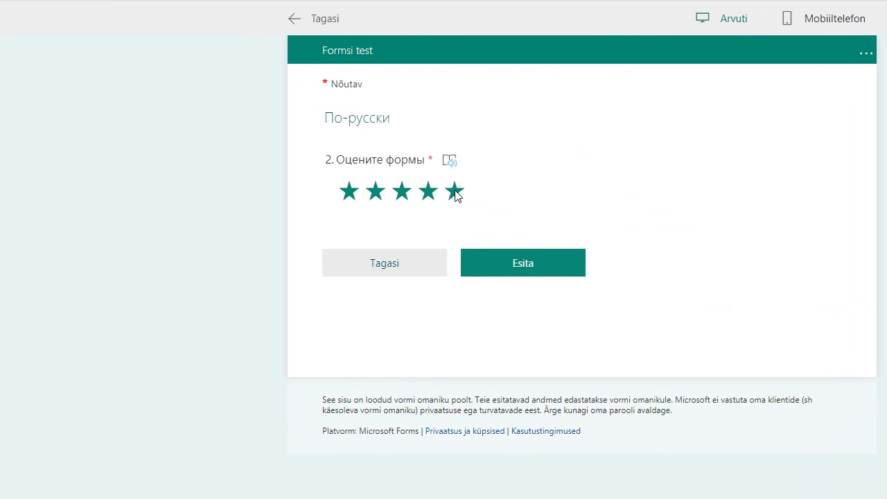
click(521, 271)
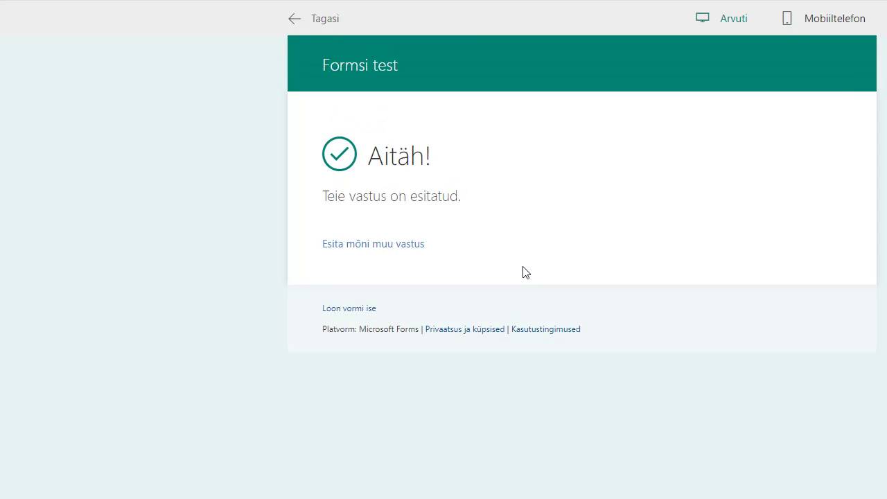